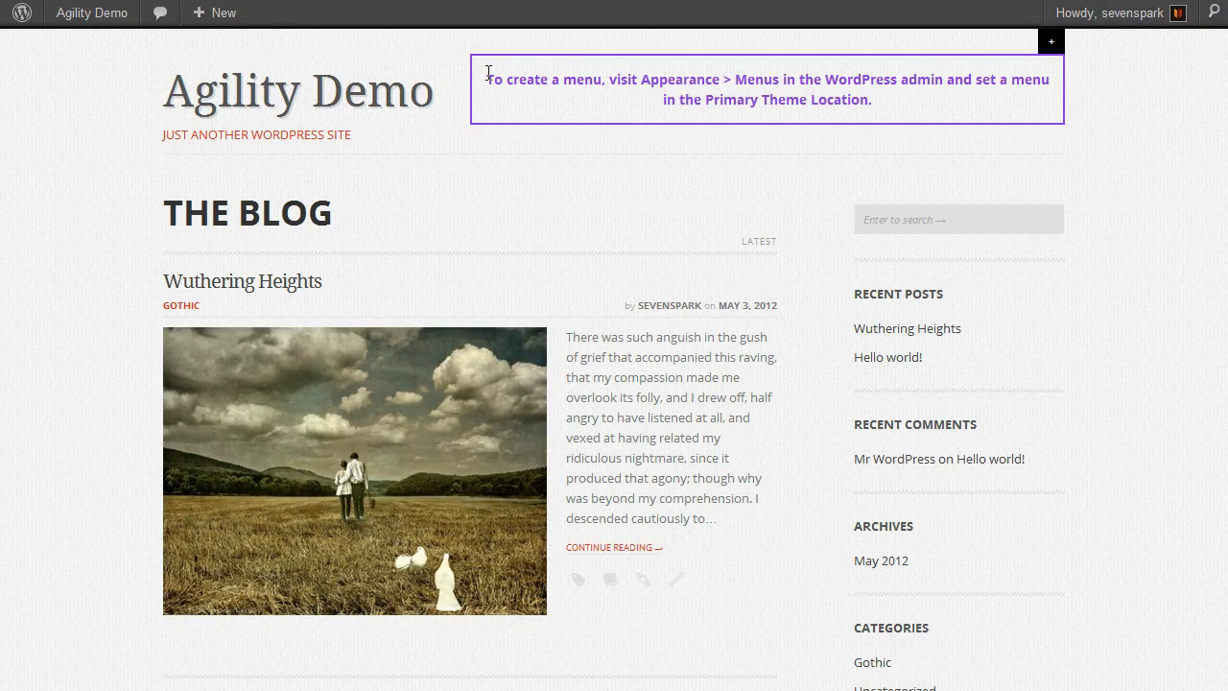
Go from the live site to the WordPress admin and open the Menus screen for the theme's appearance
{"action": "left_click_drag", "start_coordinate": [488, 73], "coordinate": [945, 120]}
{"action": "left_click", "coordinate": [684, 81]}
{"action": "left_click", "coordinate": [77, 21]}
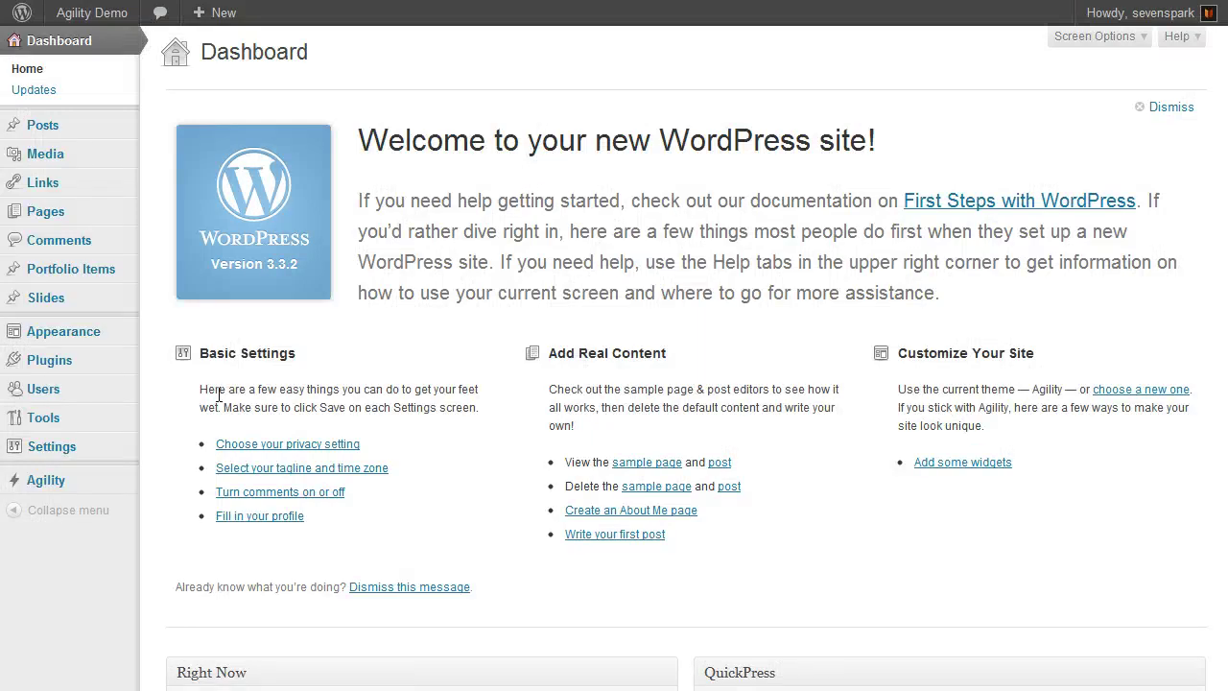
{"action": "mouse_move", "coordinate": [101, 340]}
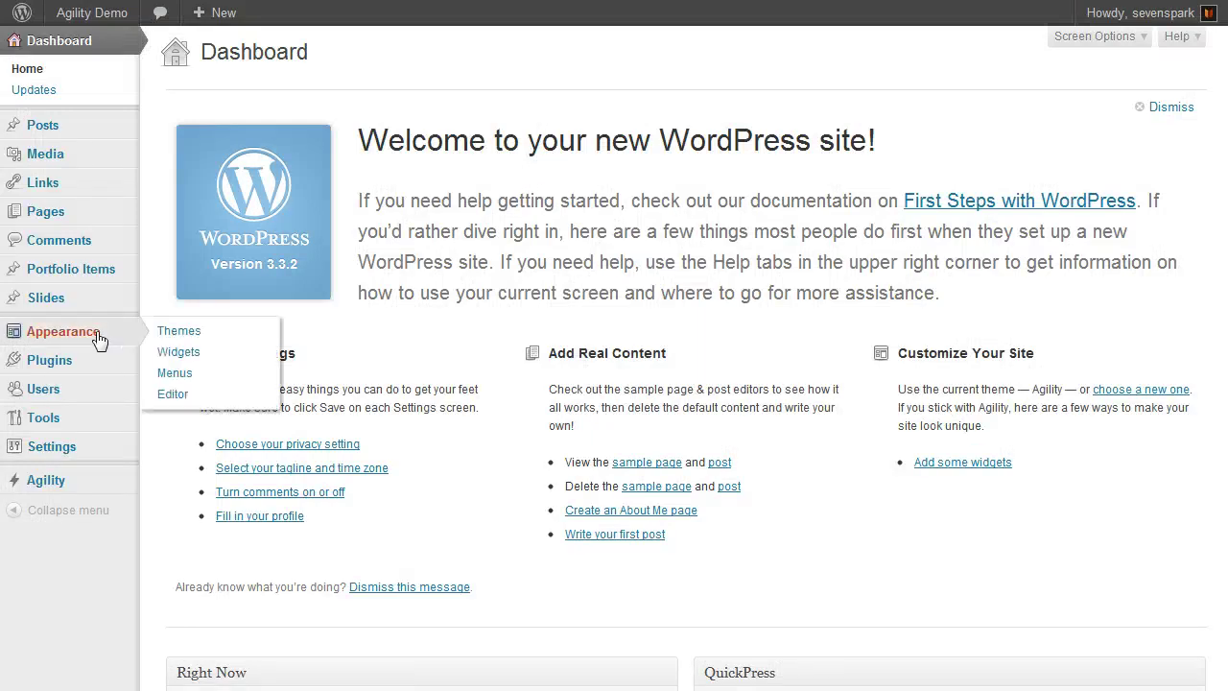
{"action": "left_click", "coordinate": [177, 373]}
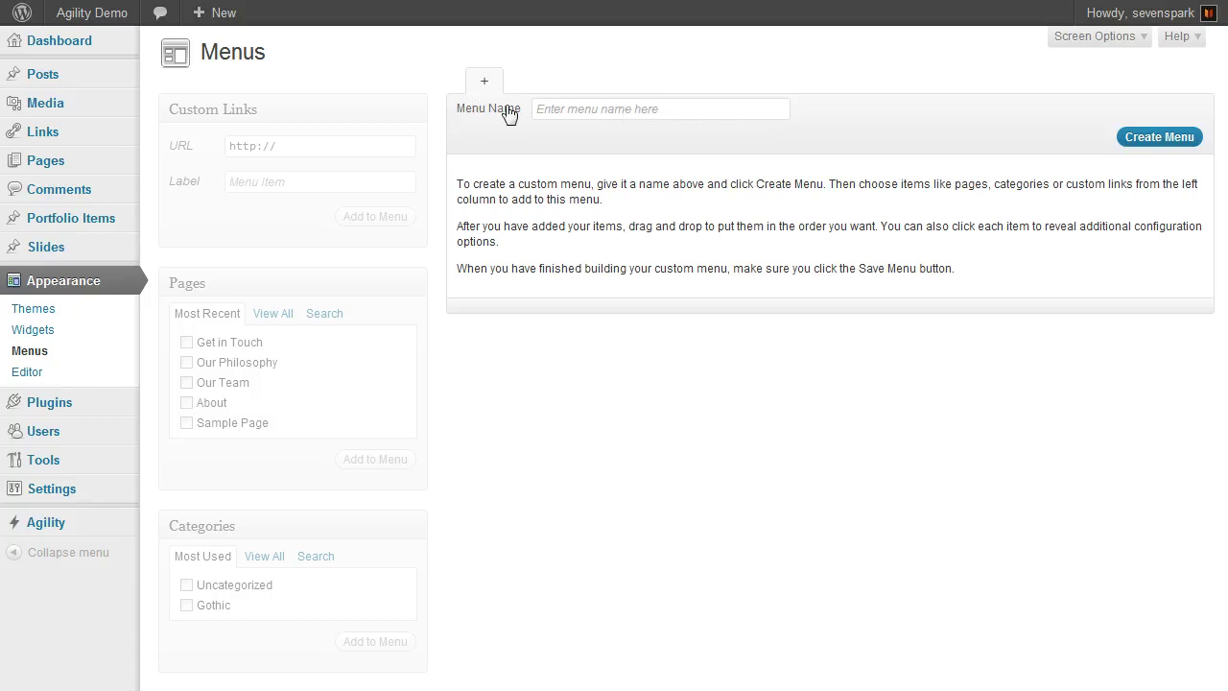
Create a custom menu named Main Menu
{"action": "left_click", "coordinate": [640, 106]}
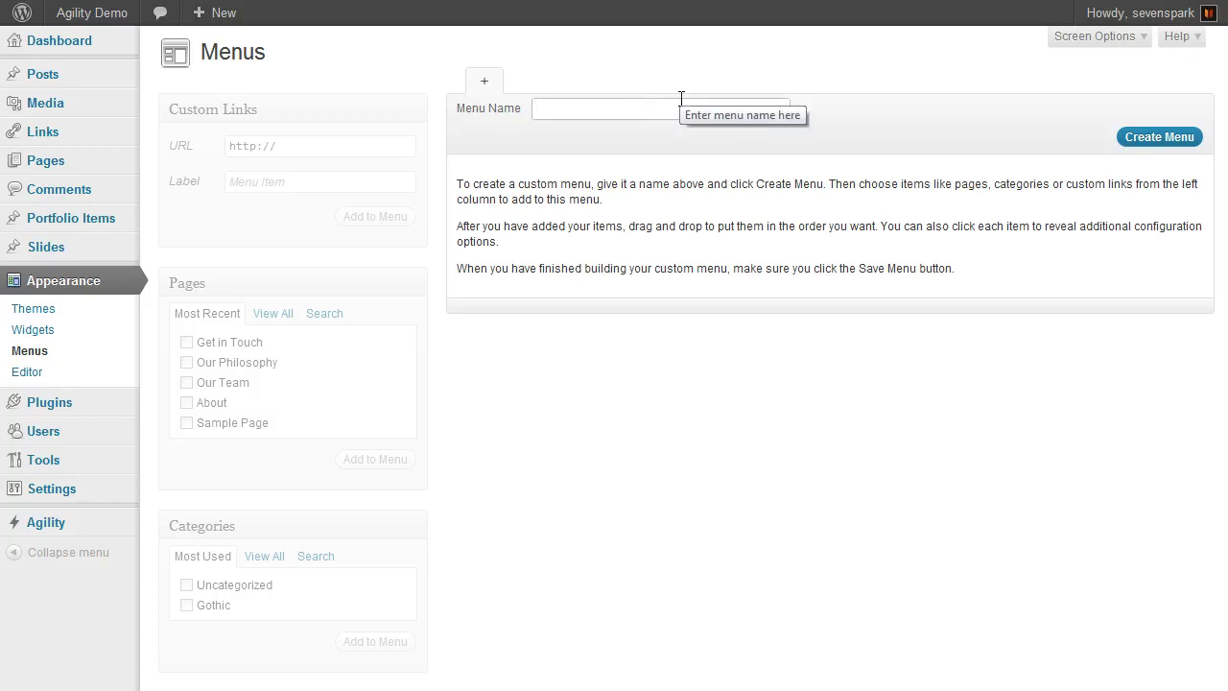
{"action": "type", "text": "Main Menu"}
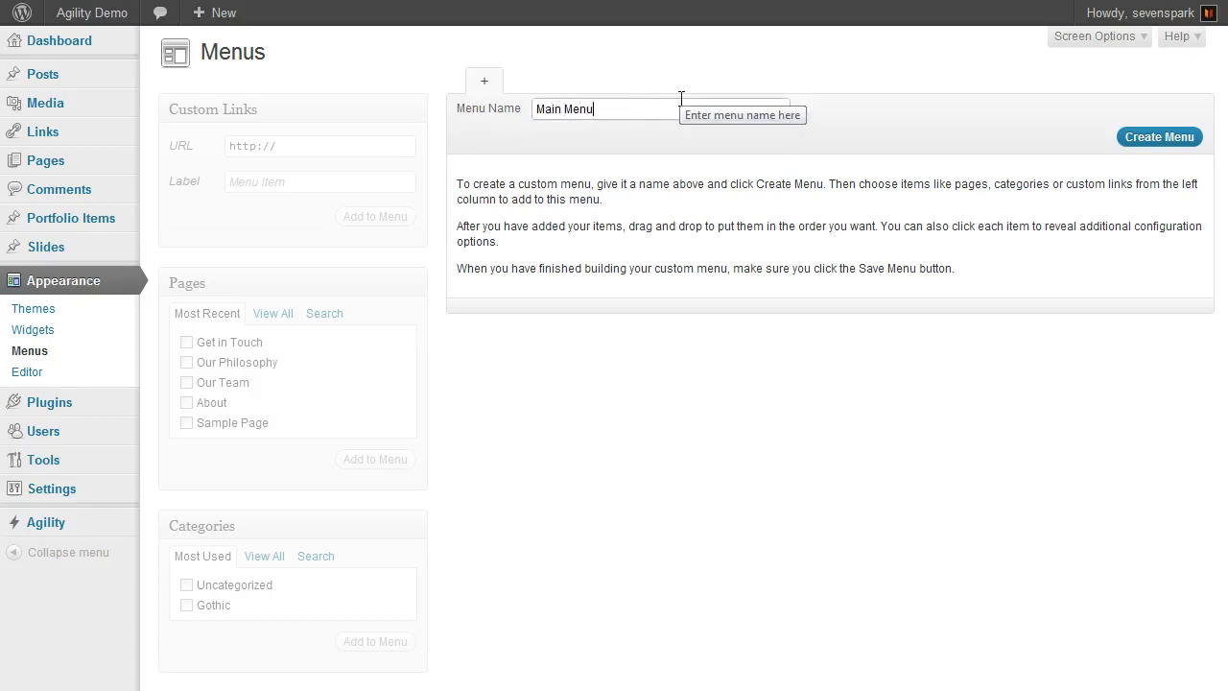
{"action": "left_click", "coordinate": [1147, 142]}
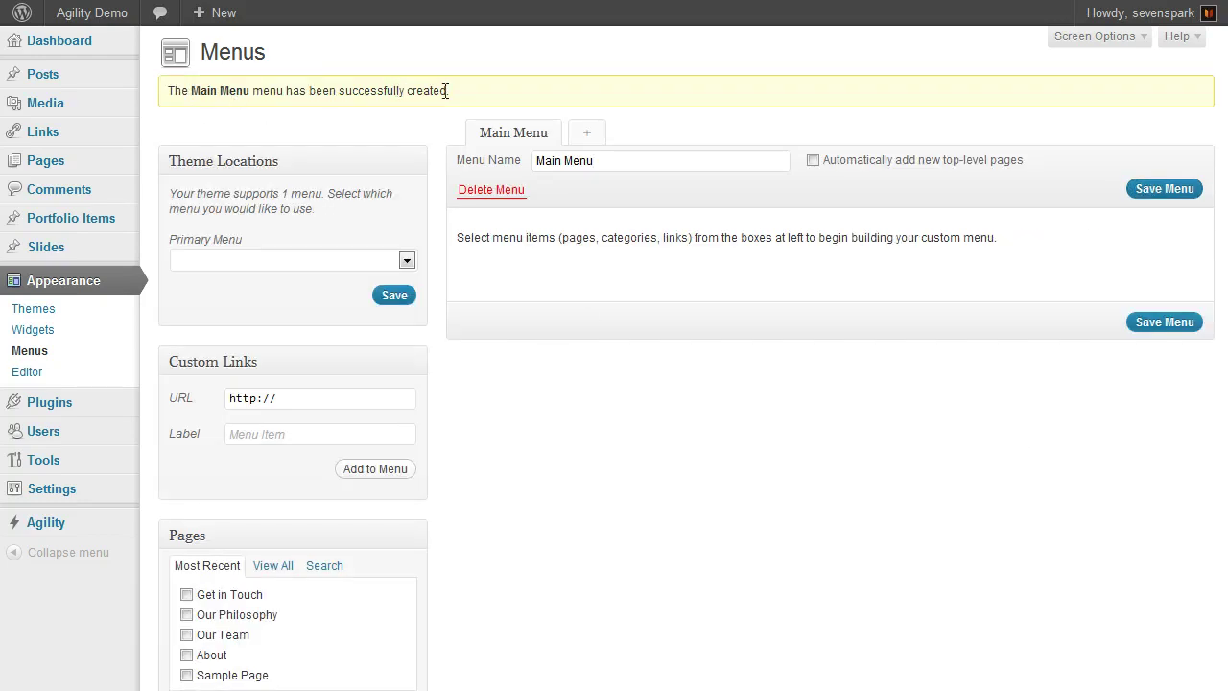
Assign Main Menu to the theme's Primary Menu location and save the assignment
{"action": "scroll", "coordinate": [482, 315], "scroll_direction": "down", "scroll_amount": 3}
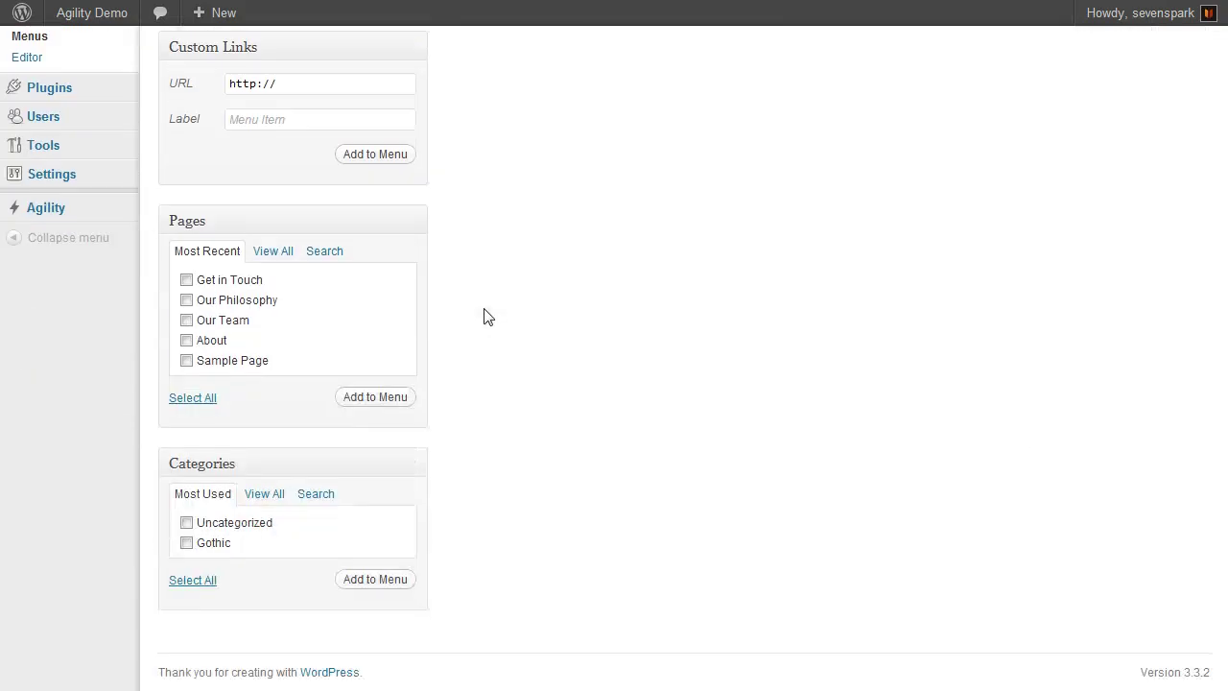
{"action": "scroll", "coordinate": [483, 316], "scroll_direction": "up", "scroll_amount": 3}
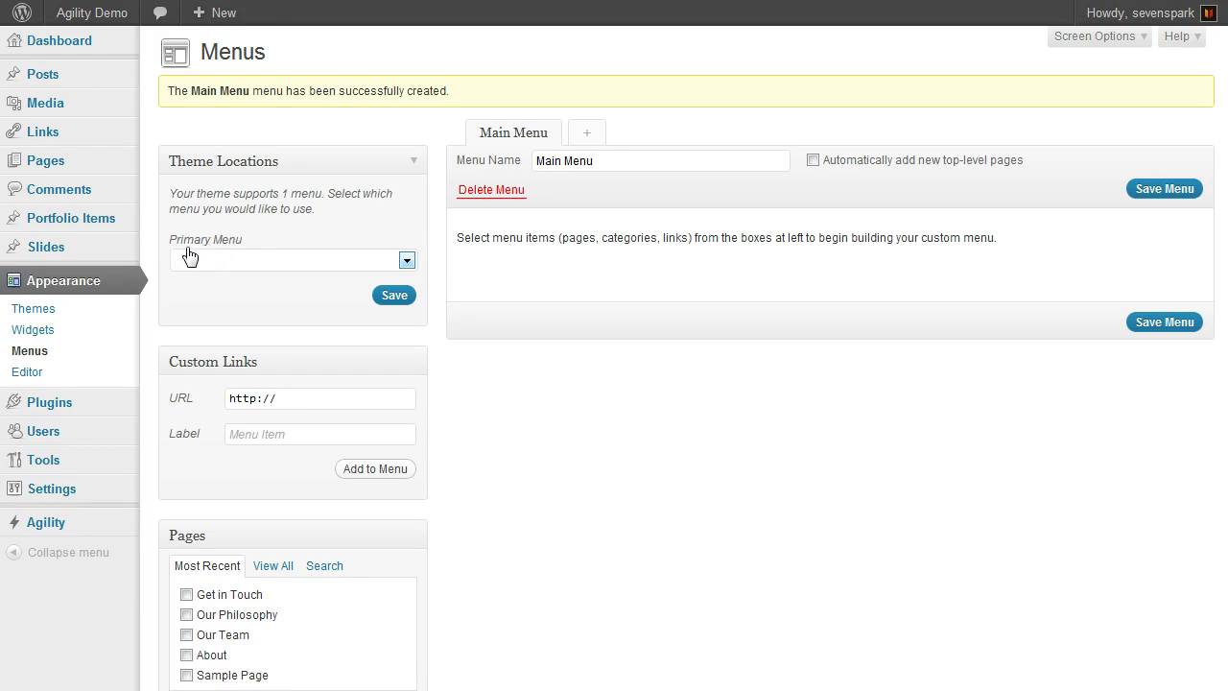
{"action": "left_click", "coordinate": [382, 263]}
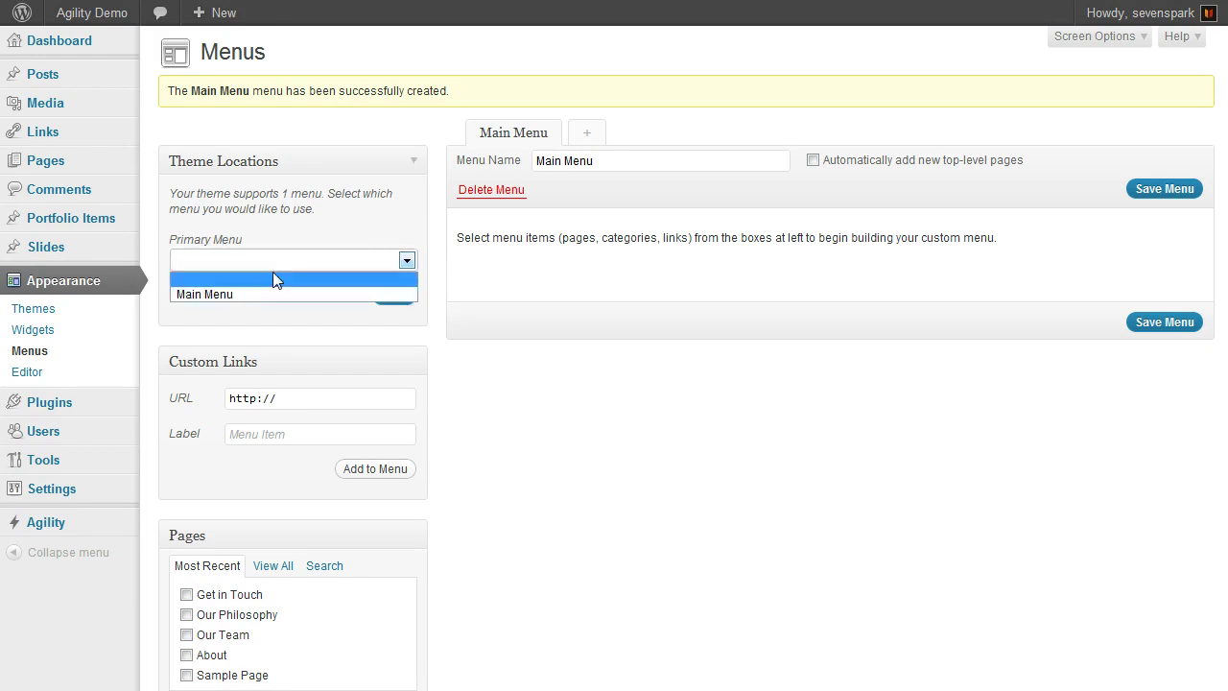
{"action": "left_click", "coordinate": [219, 293]}
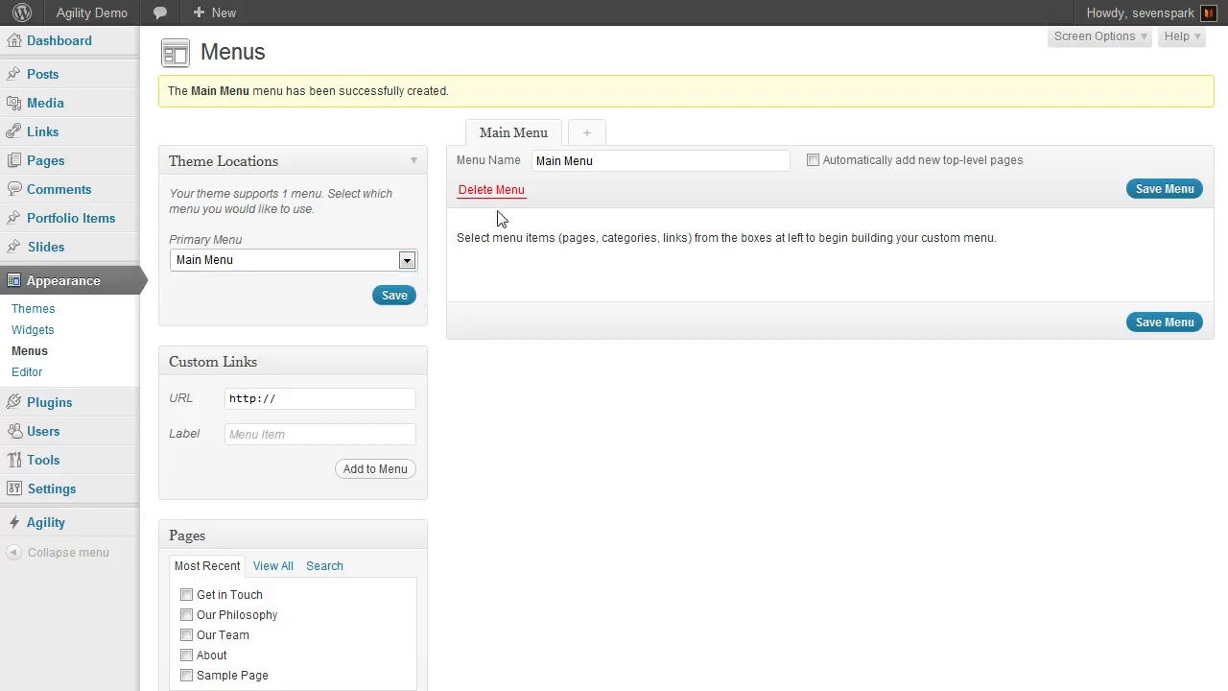
{"action": "left_click", "coordinate": [220, 273]}
{"action": "left_click", "coordinate": [201, 297]}
{"action": "left_click", "coordinate": [392, 295]}
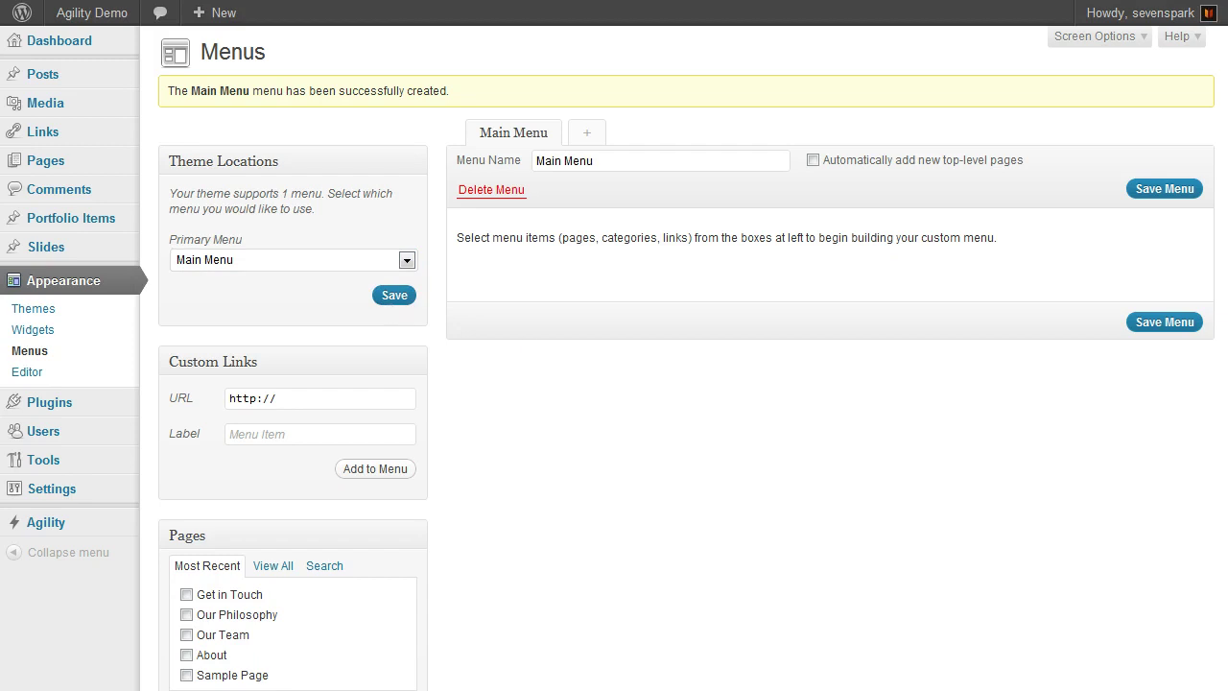
Add the pages Home, About, Get in Touch, Our Philosophy and Our Team to Main Menu
{"action": "scroll", "coordinate": [479, 438], "scroll_direction": "down", "scroll_amount": 3}
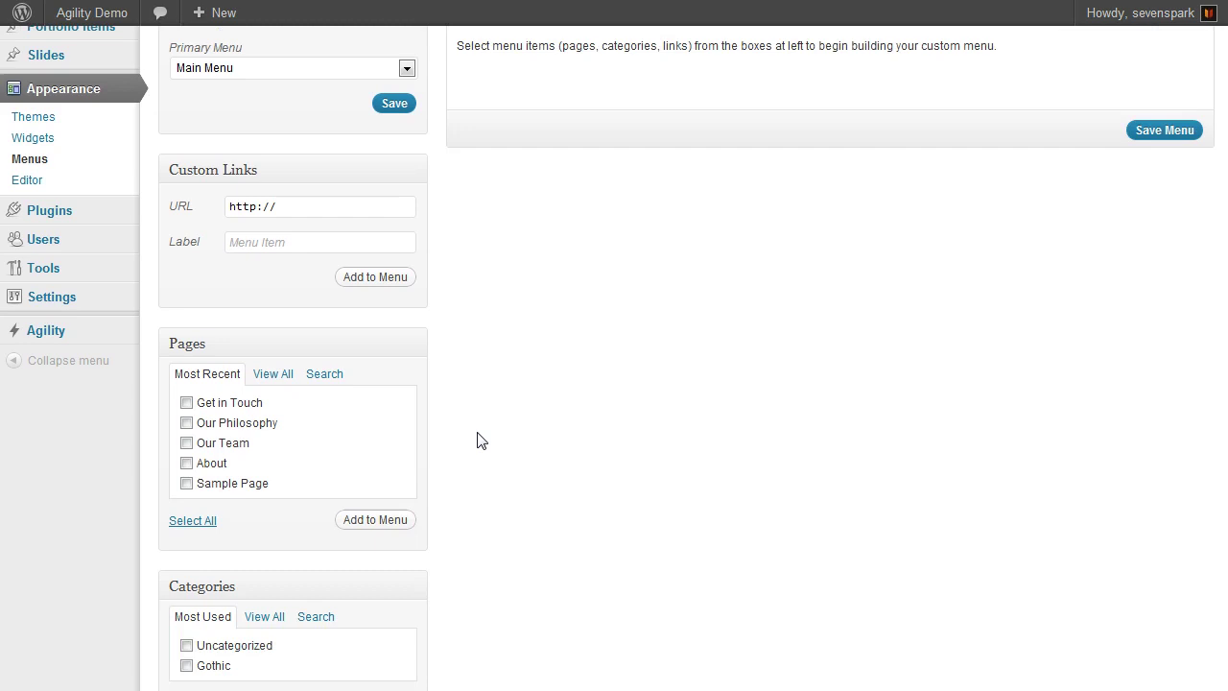
{"action": "scroll", "coordinate": [495, 452], "scroll_direction": "up", "scroll_amount": 2}
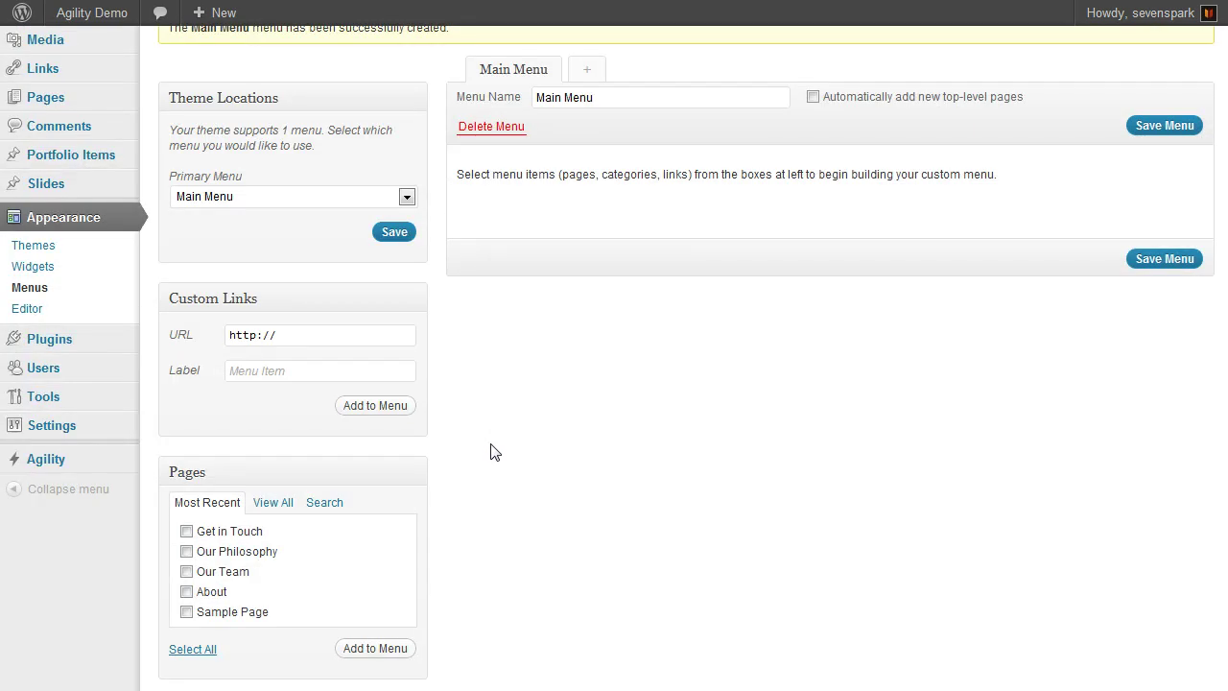
{"action": "scroll", "coordinate": [413, 459], "scroll_direction": "down", "scroll_amount": 3}
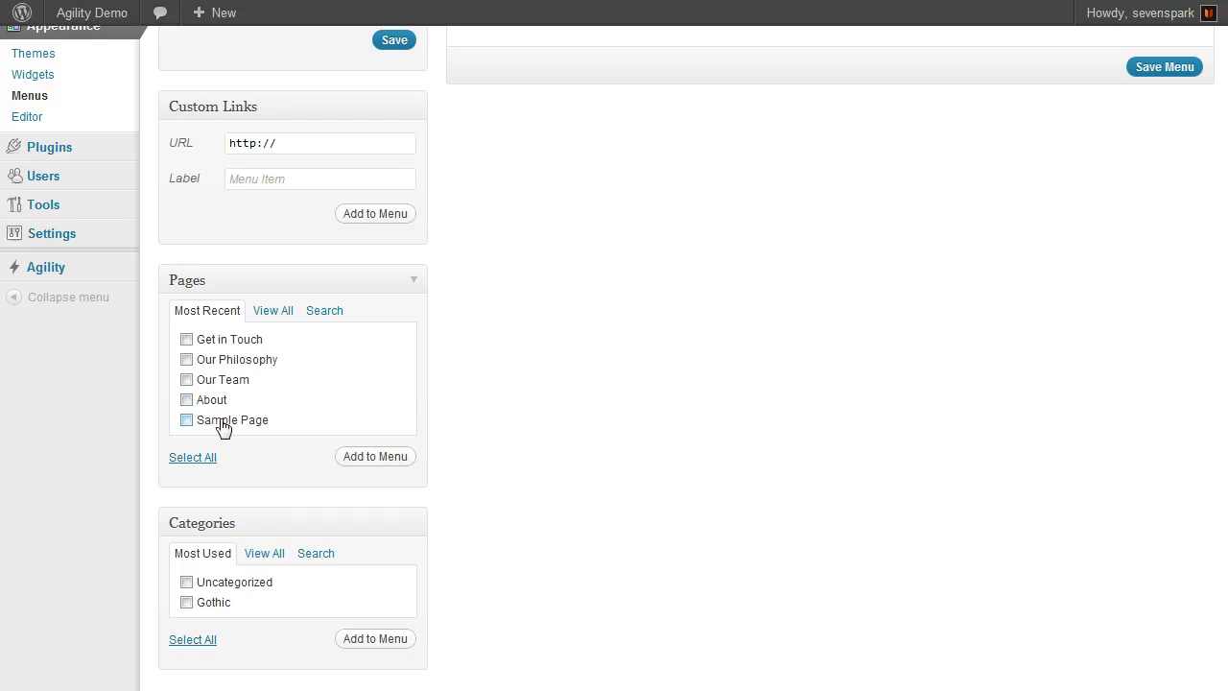
{"action": "left_click", "coordinate": [284, 315]}
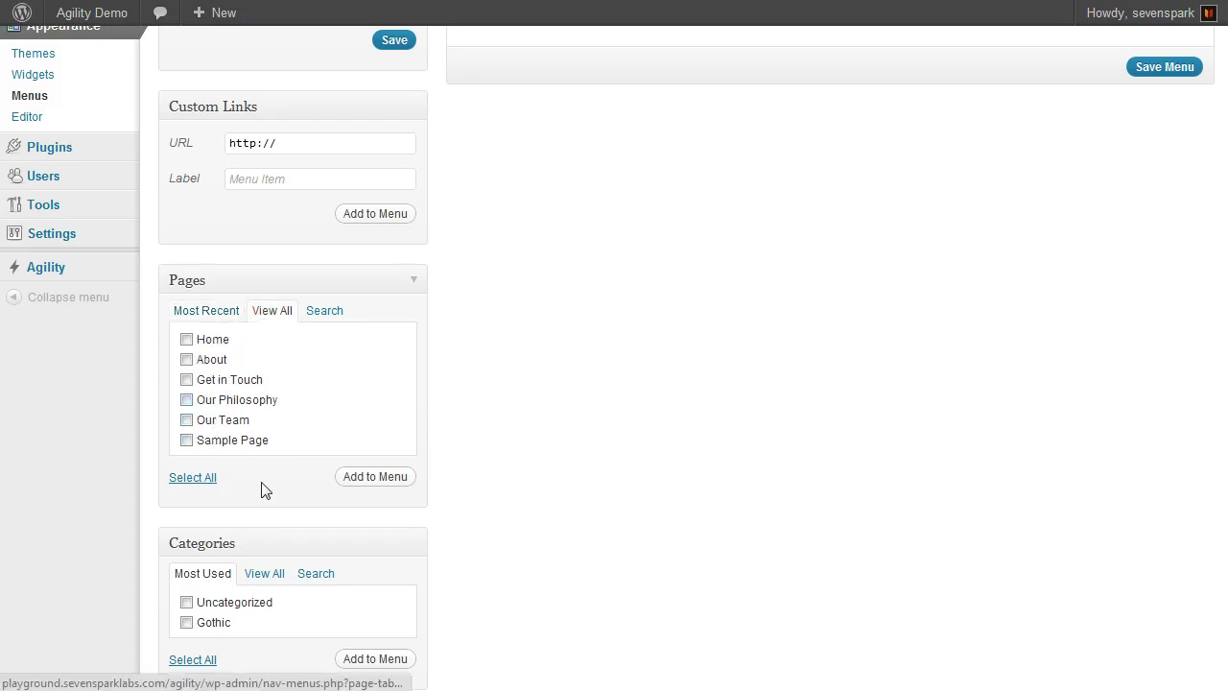
{"action": "left_click", "coordinate": [187, 361]}
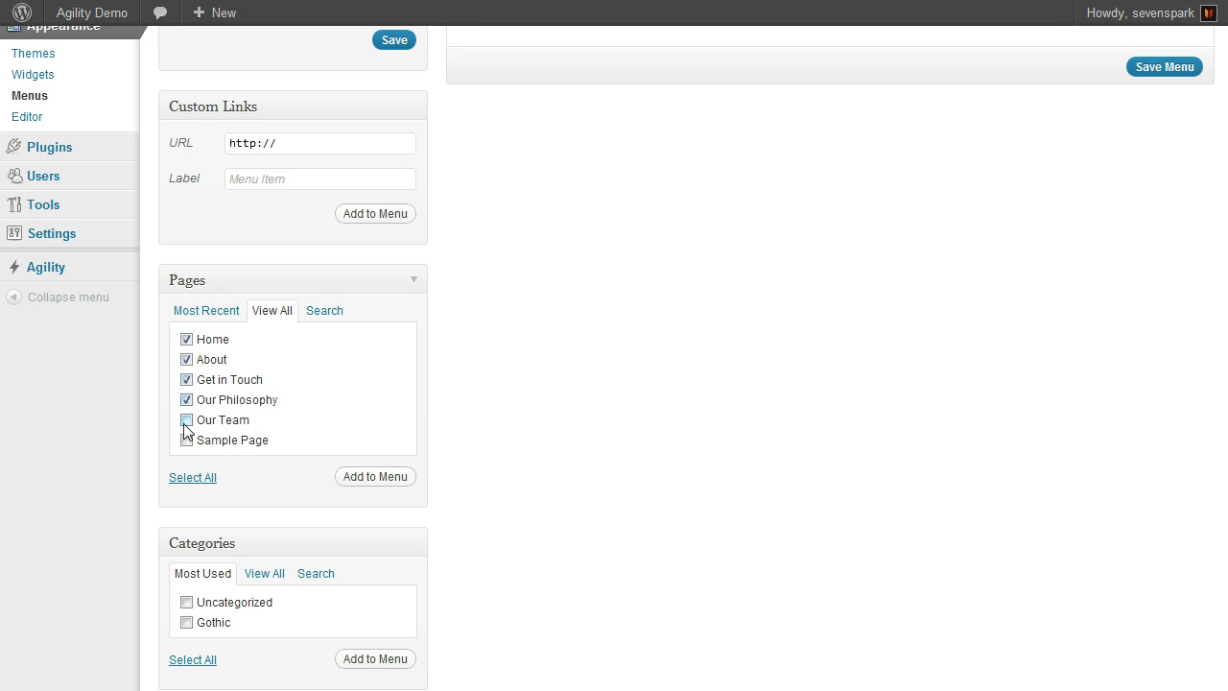
{"action": "left_click", "coordinate": [397, 484]}
{"action": "scroll", "coordinate": [549, 519], "scroll_direction": "up", "scroll_amount": 5}
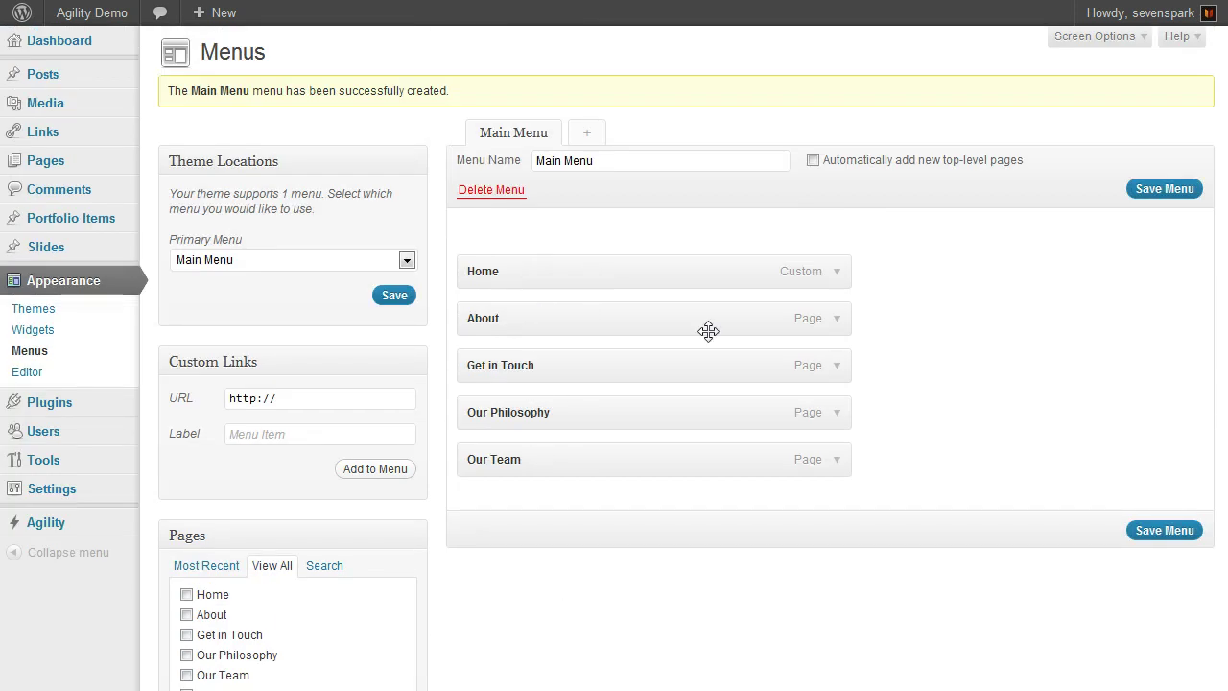
Reorder the menu items to Home, Our Philosophy, Our Team, Get in Touch, About, save the menu and open the site
{"action": "left_click_drag", "start_coordinate": [632, 315], "coordinate": [628, 458]}
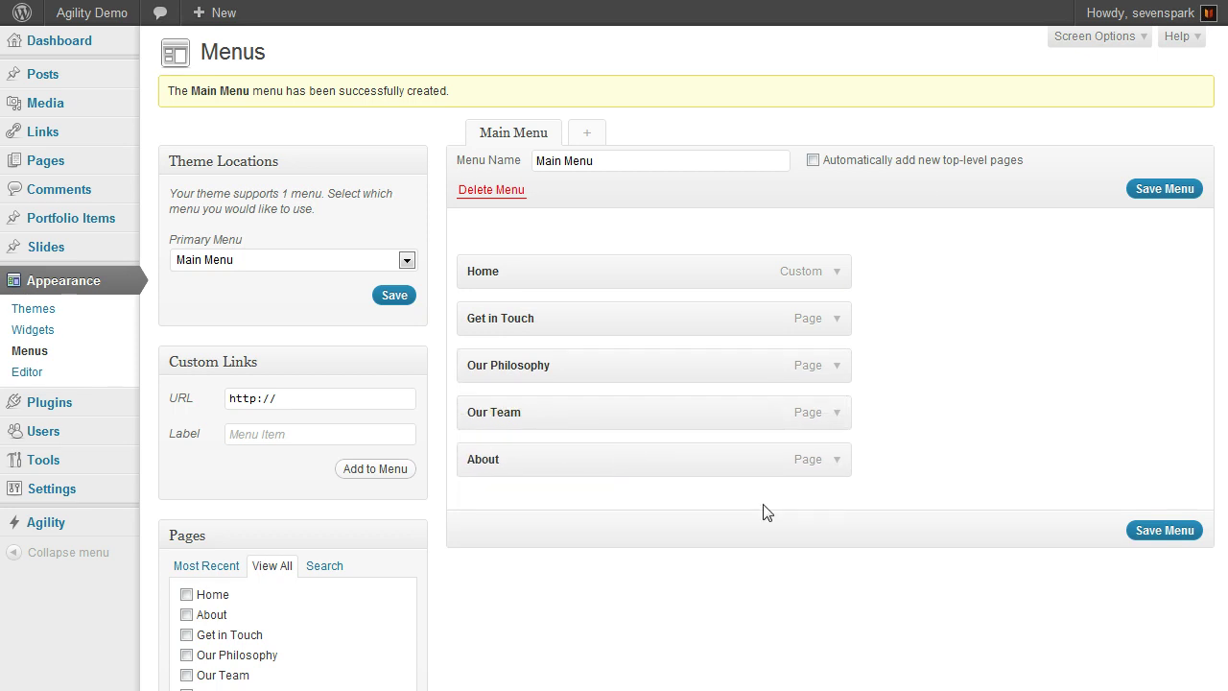
{"action": "left_click_drag", "start_coordinate": [554, 312], "coordinate": [553, 417]}
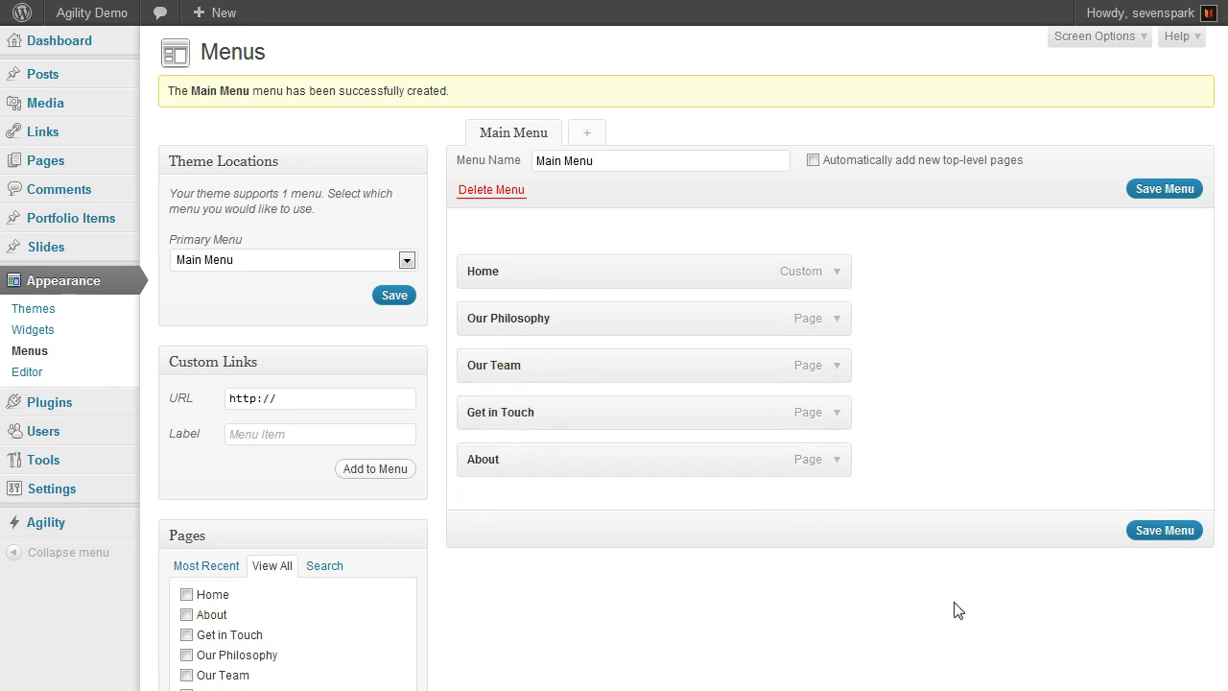
{"action": "left_click", "coordinate": [1180, 533]}
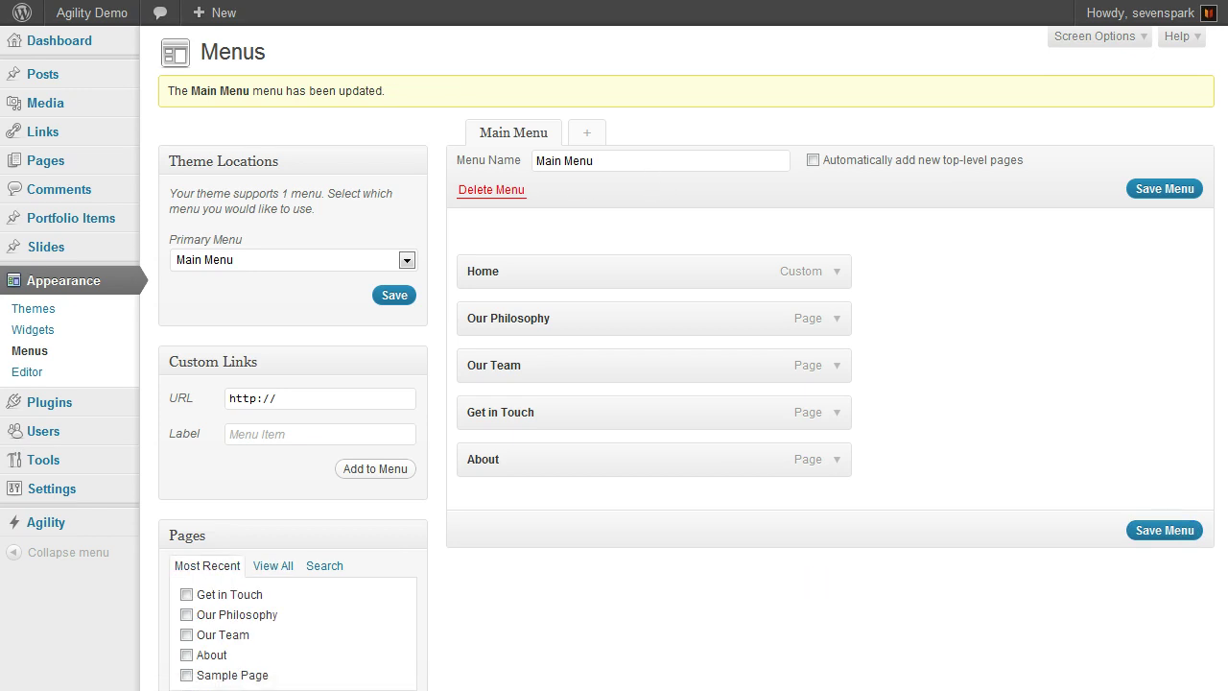
{"action": "left_click", "coordinate": [91, 12]}
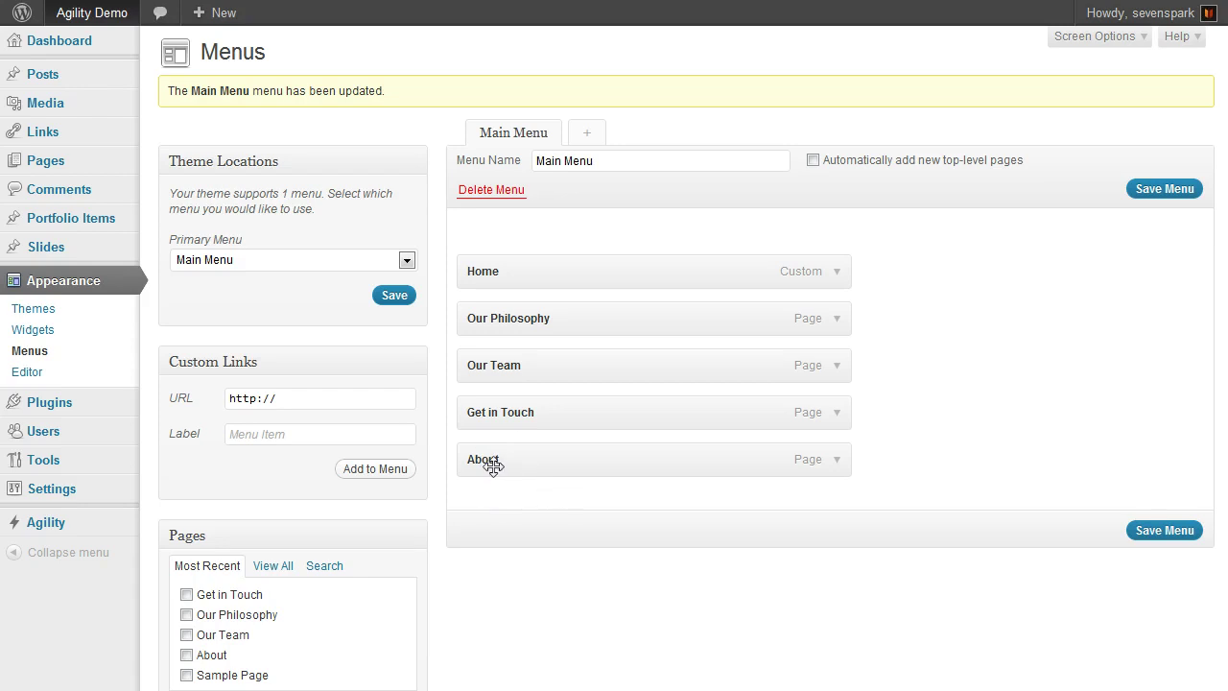
Nest Our Team and Our Philosophy, in that order, as sub-items under About and save the menu
{"action": "left_click_drag", "start_coordinate": [497, 373], "coordinate": [528, 464]}
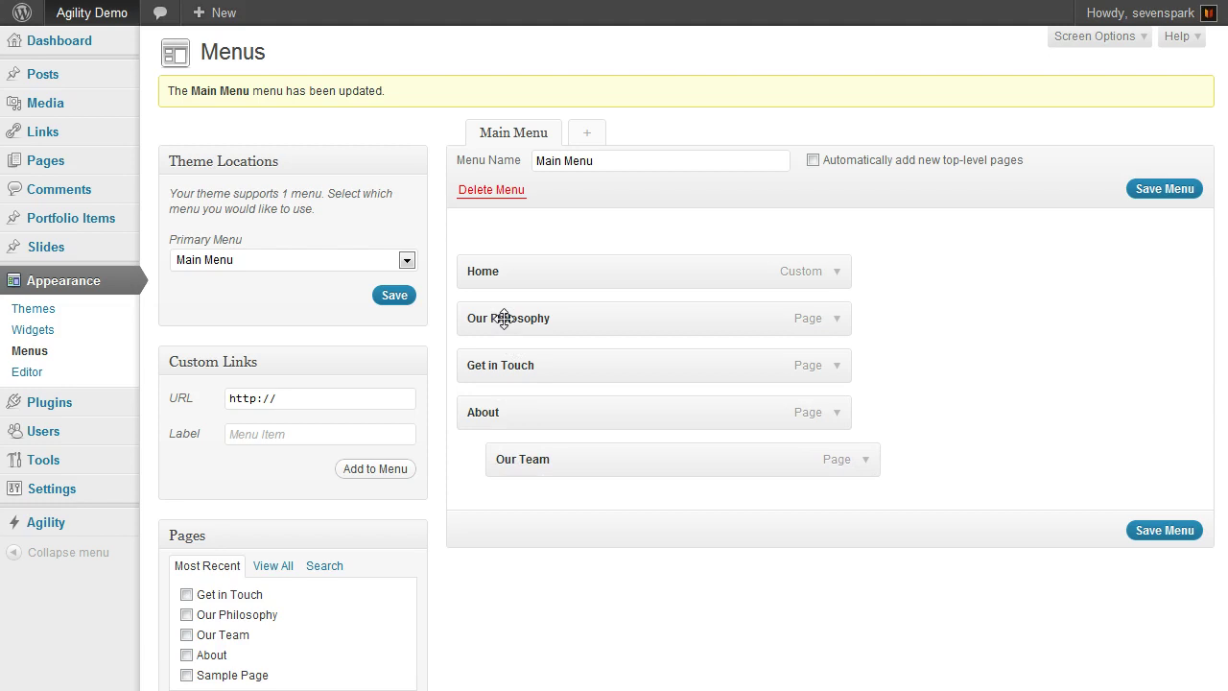
{"action": "left_click_drag", "start_coordinate": [502, 318], "coordinate": [543, 474]}
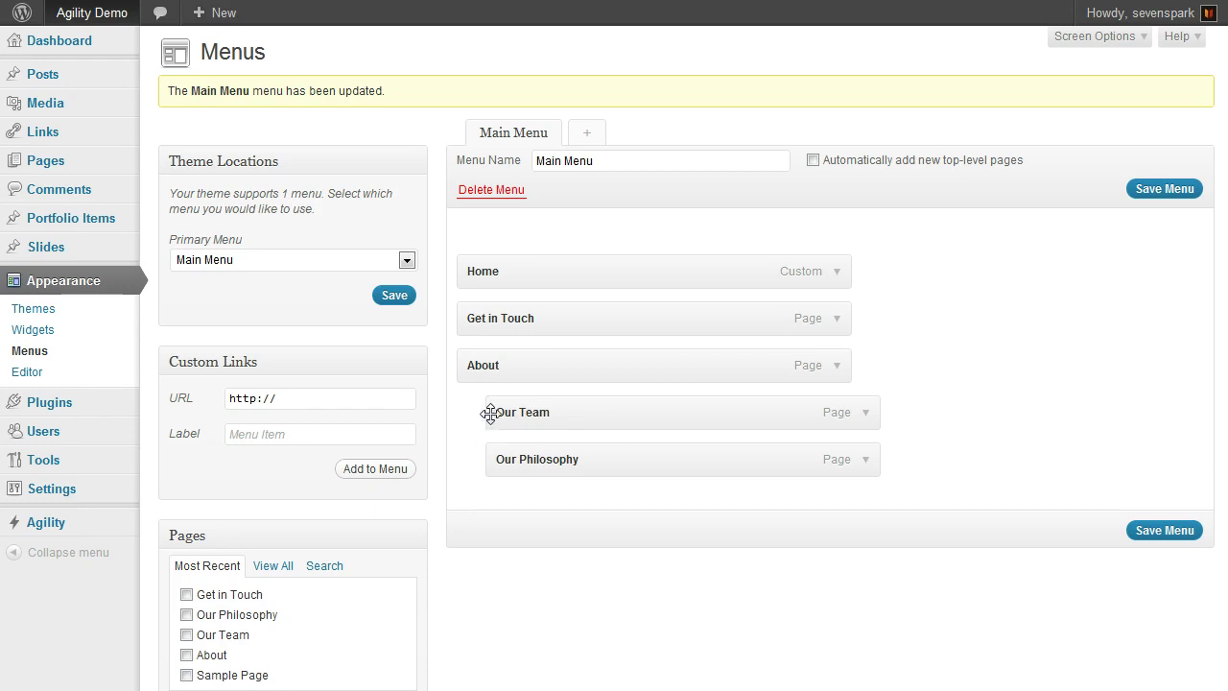
{"action": "mouse_move", "coordinate": [611, 414]}
{"action": "left_mouse_down"}
{"action": "mouse_move", "coordinate": [563, 415]}
{"action": "mouse_move", "coordinate": [614, 416]}
{"action": "mouse_move", "coordinate": [586, 403]}
{"action": "mouse_move", "coordinate": [595, 412]}
{"action": "left_mouse_up"}
{"action": "left_click_drag", "start_coordinate": [597, 461], "coordinate": [564, 459]}
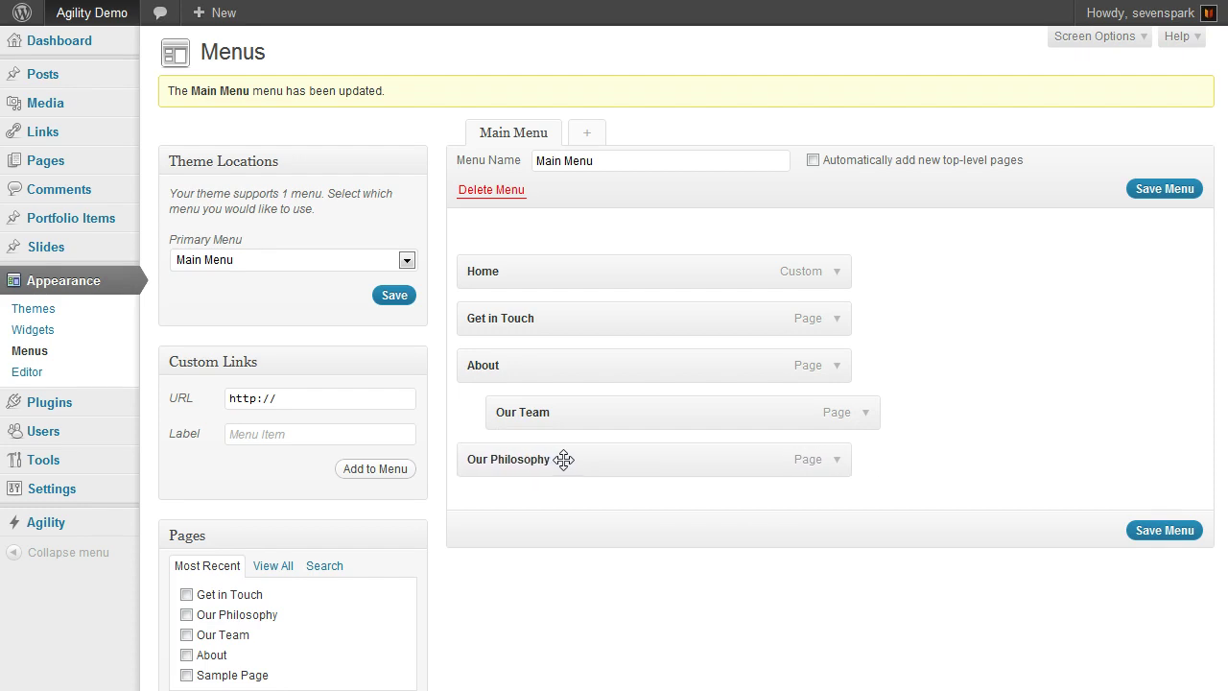
{"action": "left_click_drag", "start_coordinate": [471, 461], "coordinate": [518, 461]}
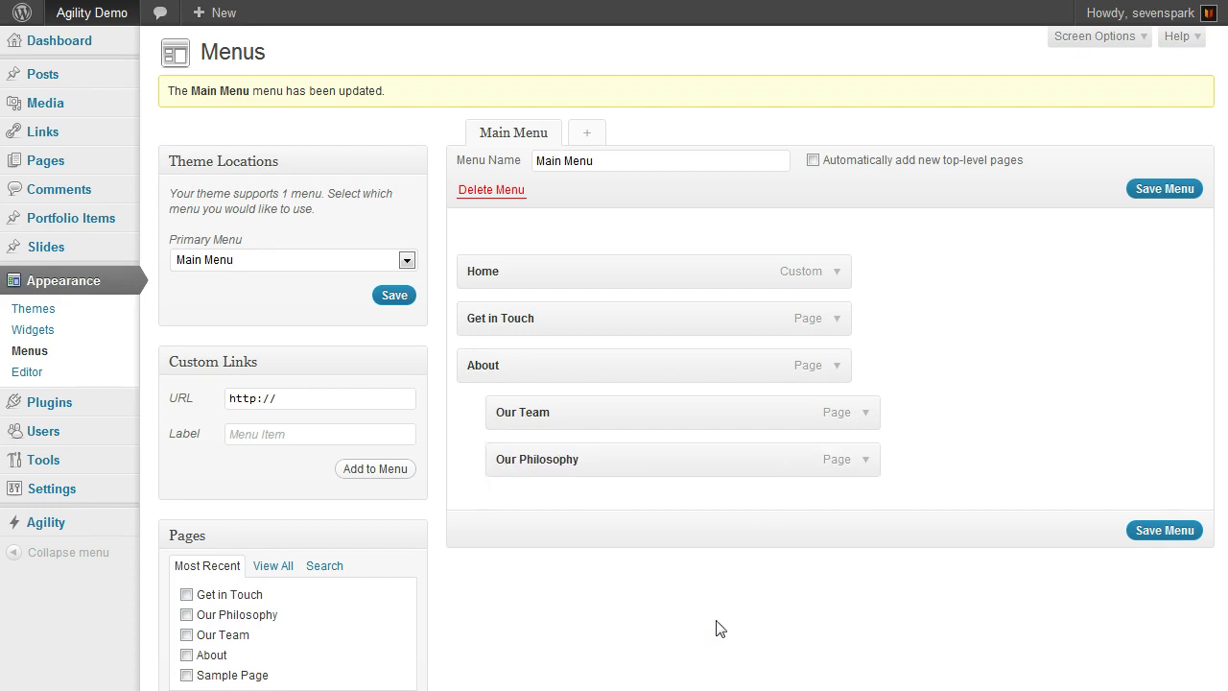
{"action": "left_click", "coordinate": [1148, 530]}
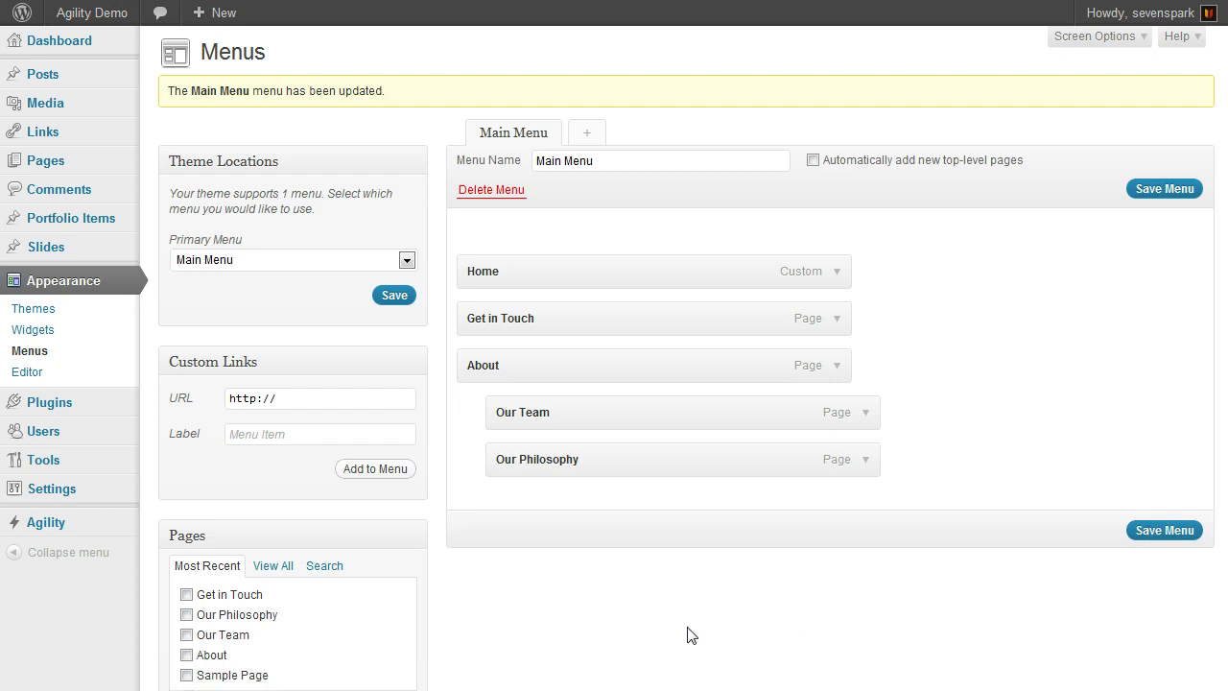
View the refreshed live site and check the About item's submenu in the header navigation
{"action": "left_click", "coordinate": [91, 13]}
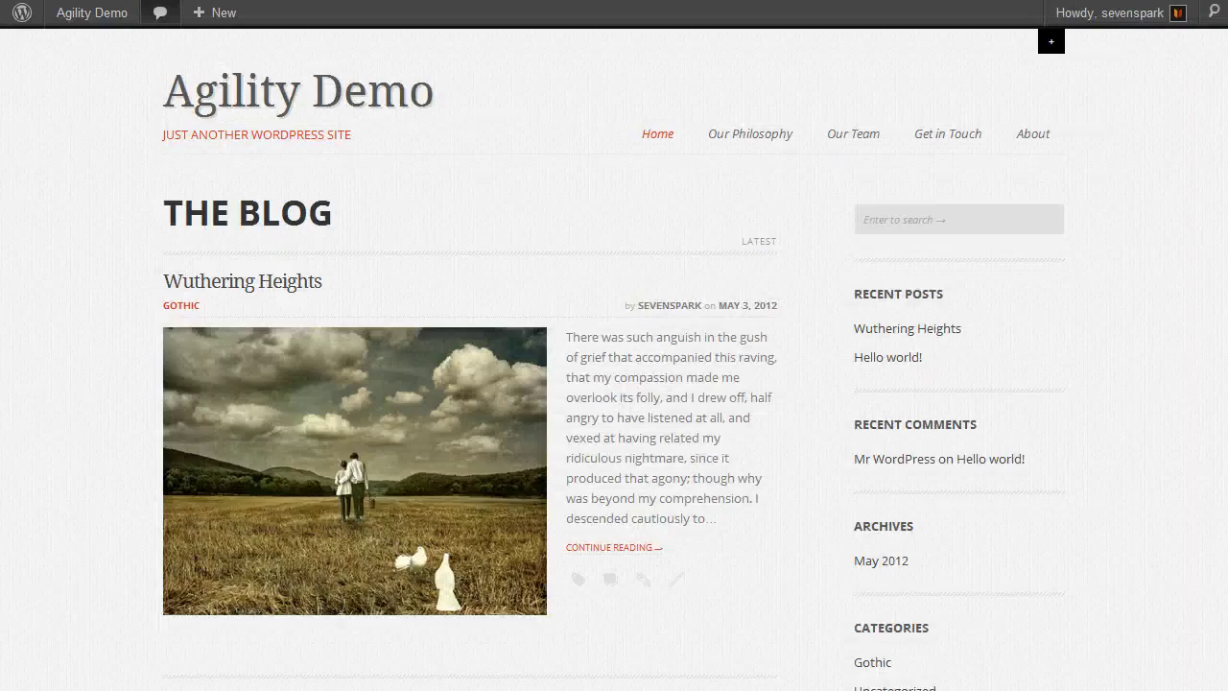
{"action": "left_click", "coordinate": [79, 13]}
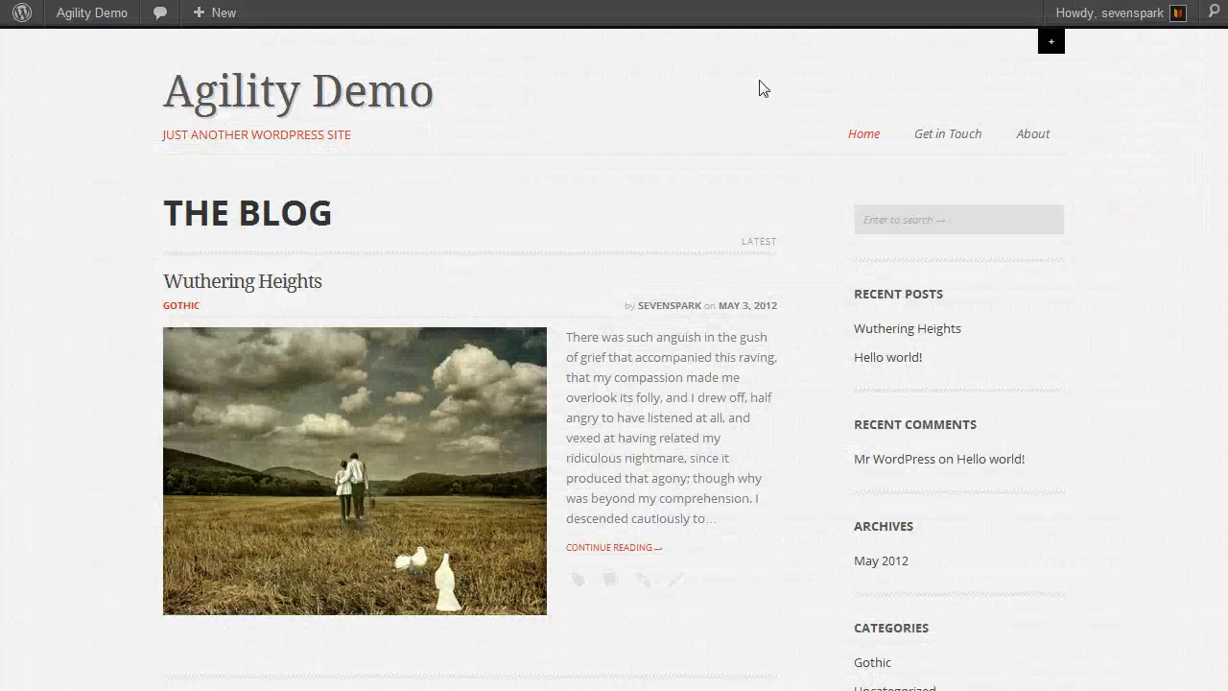
{"action": "mouse_move", "coordinate": [1032, 135]}
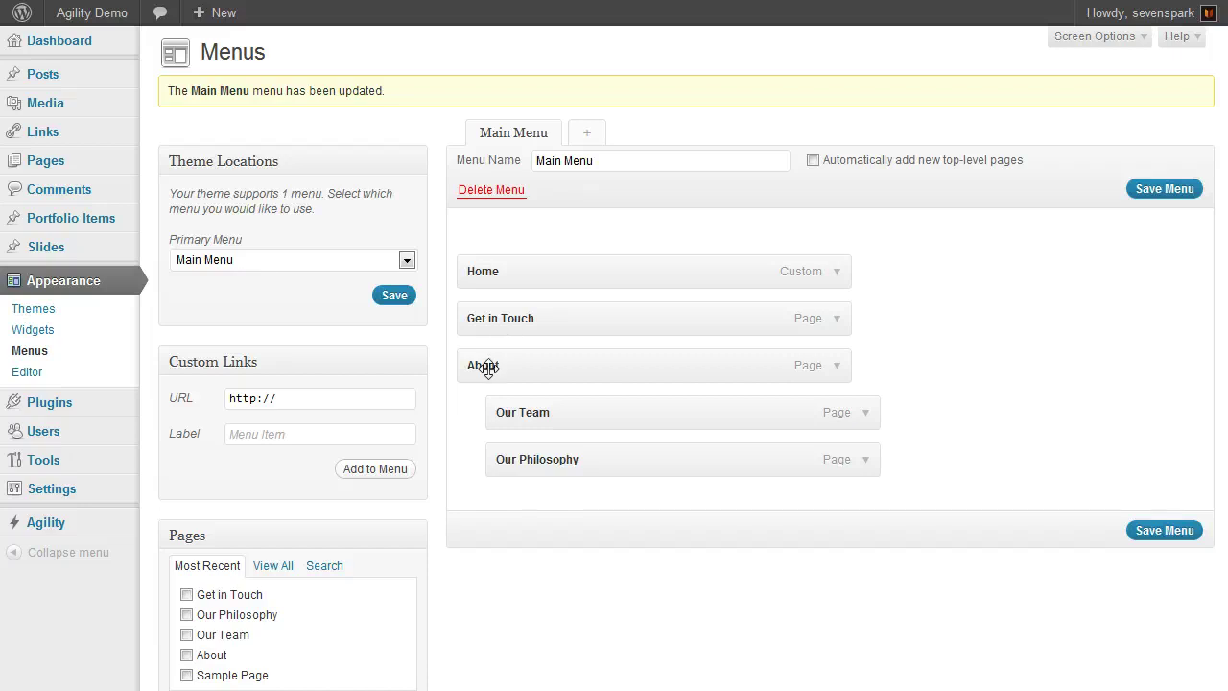
Move About with its sub-items above Get in Touch and add Sample Page to the menu
{"action": "left_click_drag", "start_coordinate": [489, 366], "coordinate": [491, 327]}
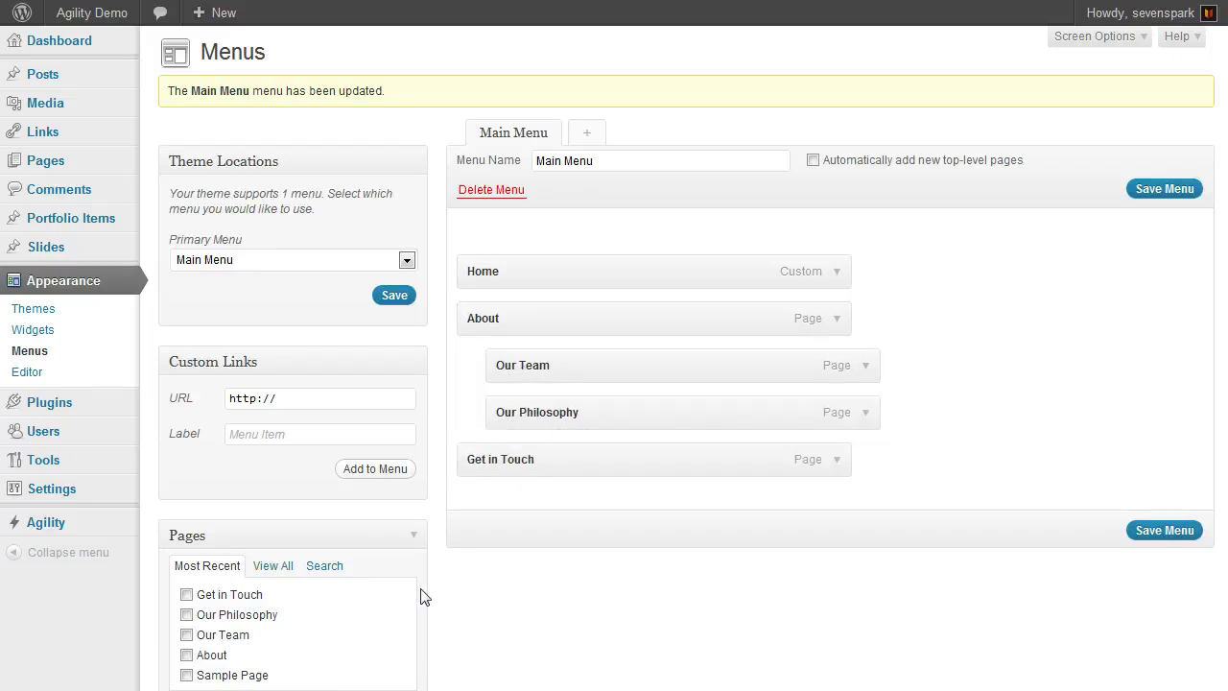
{"action": "scroll", "coordinate": [420, 597], "scroll_direction": "down", "scroll_amount": 3}
{"action": "left_click", "coordinate": [186, 547]}
{"action": "left_click", "coordinate": [348, 583]}
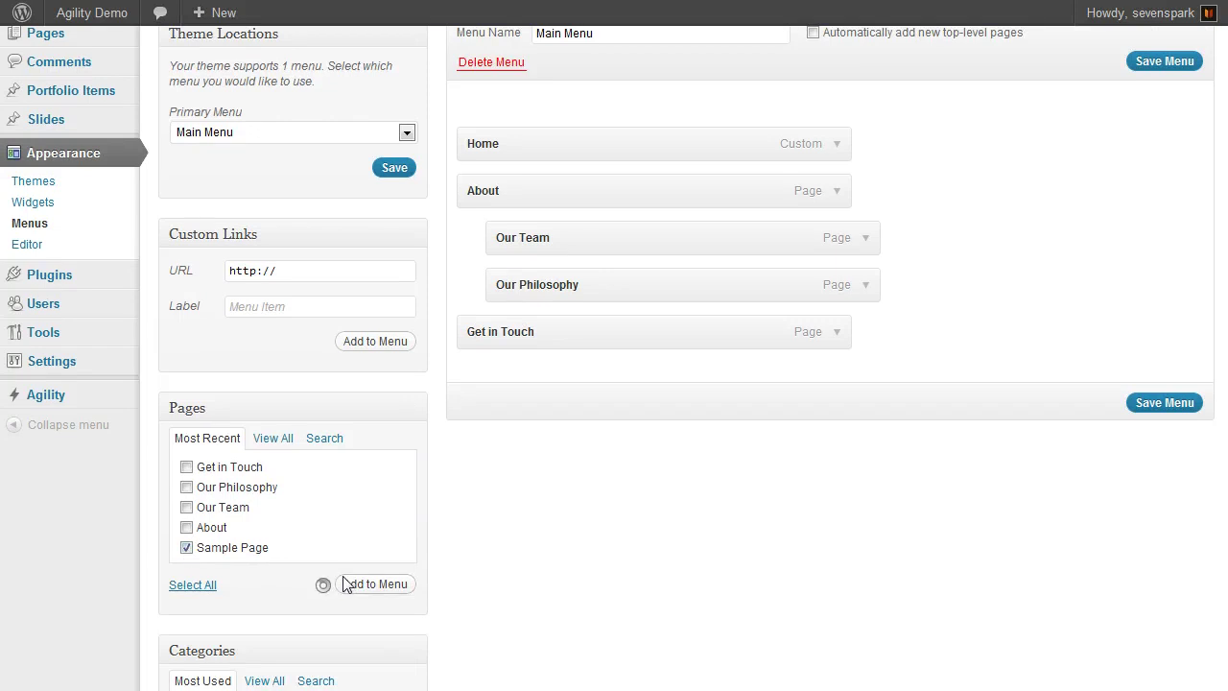
Nest Sample Page as a sub-item under Our Team and save the menu
{"action": "scroll", "coordinate": [576, 528], "scroll_direction": "up", "scroll_amount": 3}
{"action": "left_click_drag", "start_coordinate": [507, 506], "coordinate": [577, 395]}
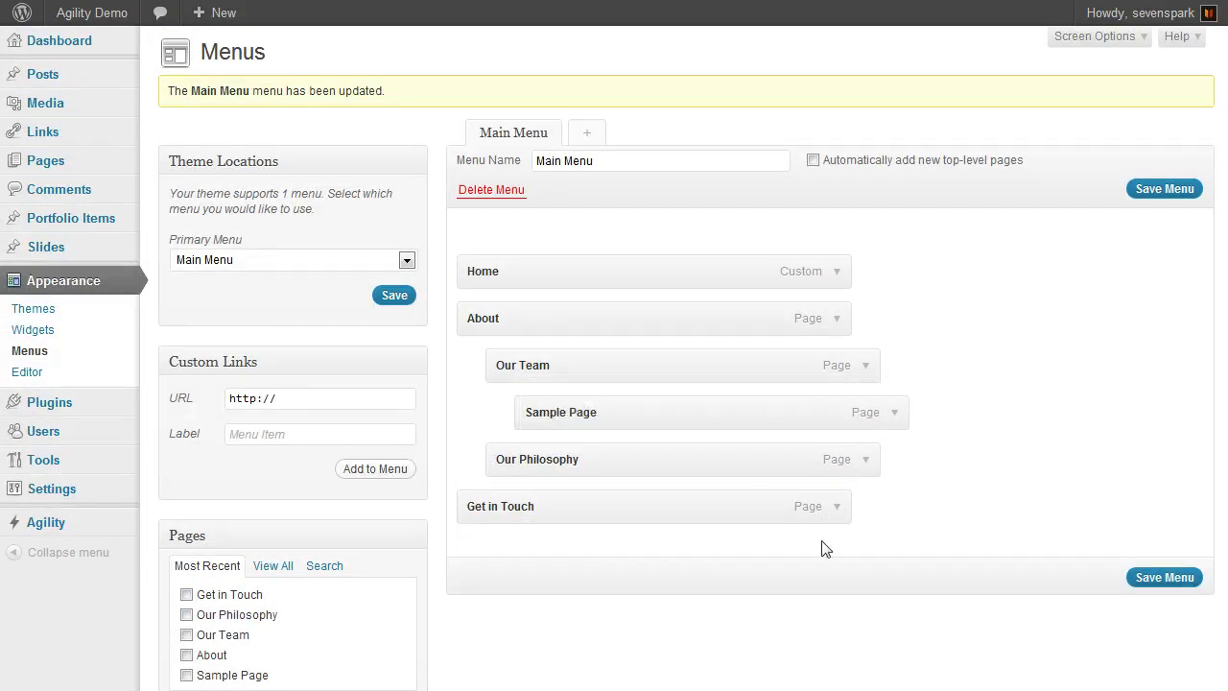
{"action": "left_click", "coordinate": [1178, 576]}
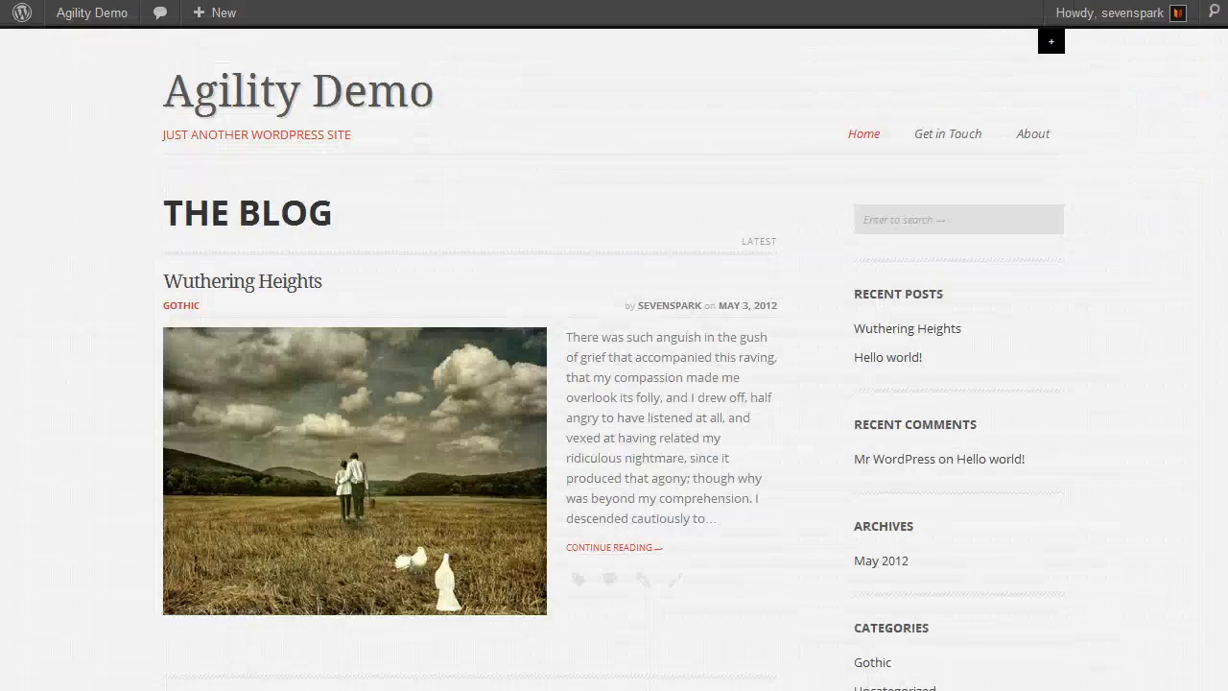
Reload the live site to check the submenu levels under About, and return to the Menus screen
{"action": "key", "text": "F5"}
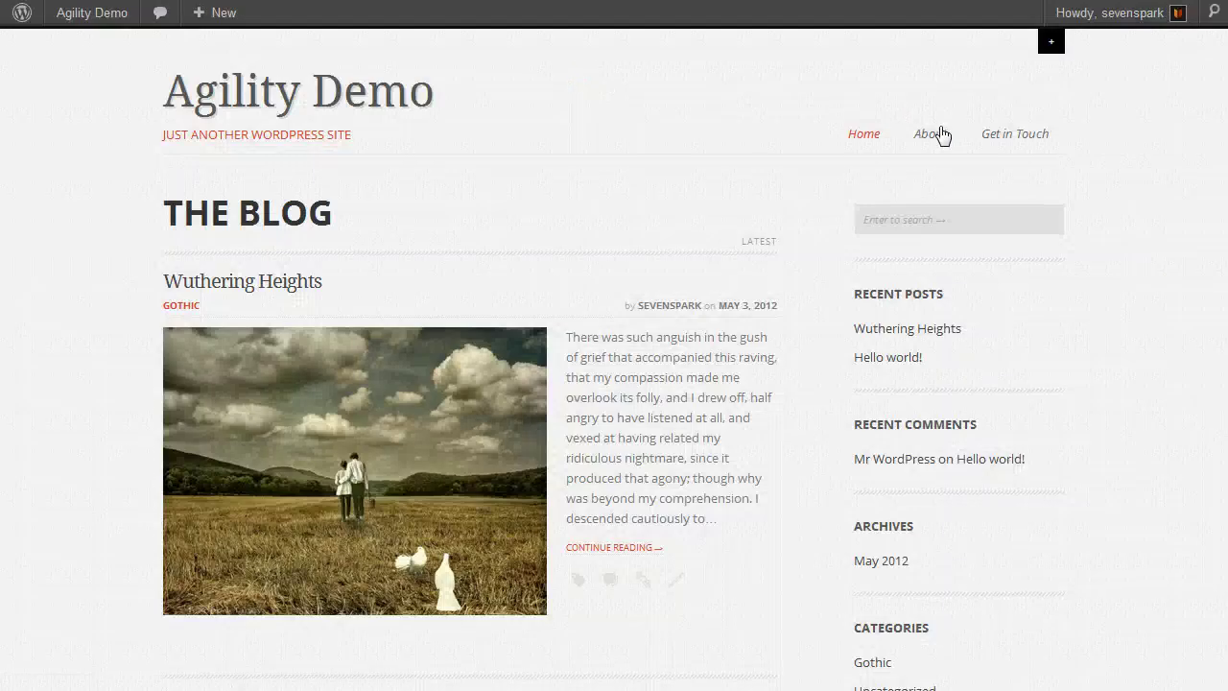
{"action": "mouse_move", "coordinate": [931, 140]}
{"action": "mouse_move", "coordinate": [935, 169]}
{"action": "key", "text": "ctrl+Tab"}
{"action": "scroll", "coordinate": [283, 325], "scroll_direction": "down", "scroll_amount": 1}
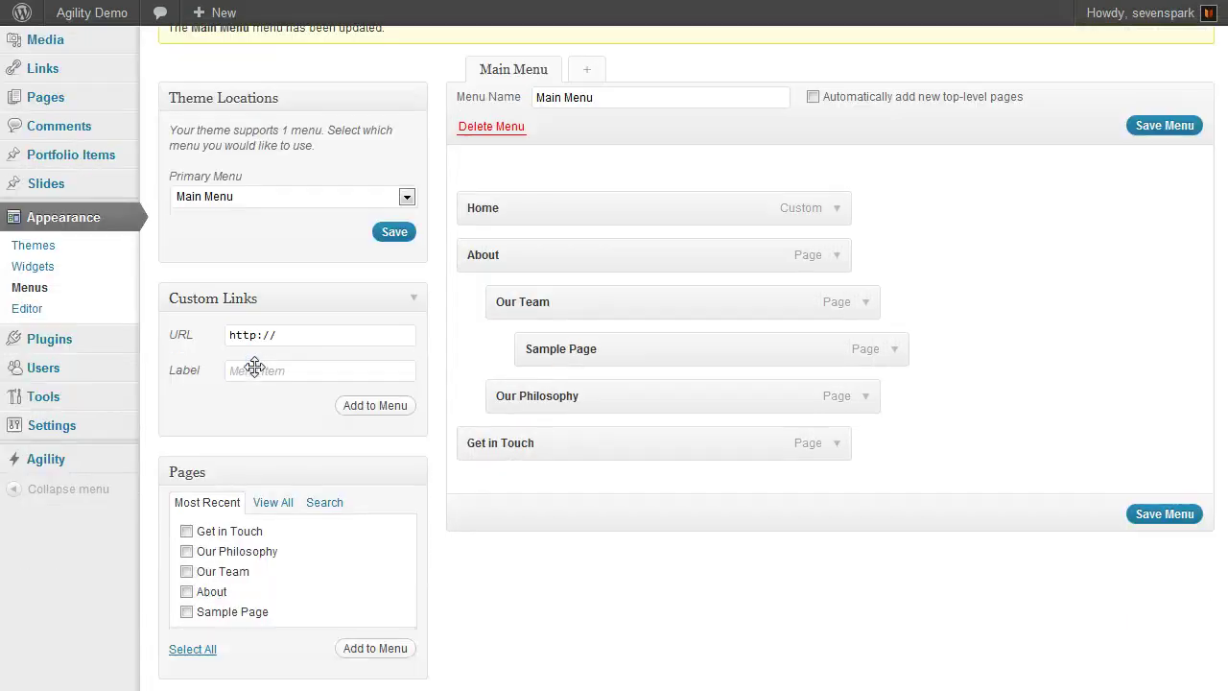
{"action": "left_click", "coordinate": [308, 342]}
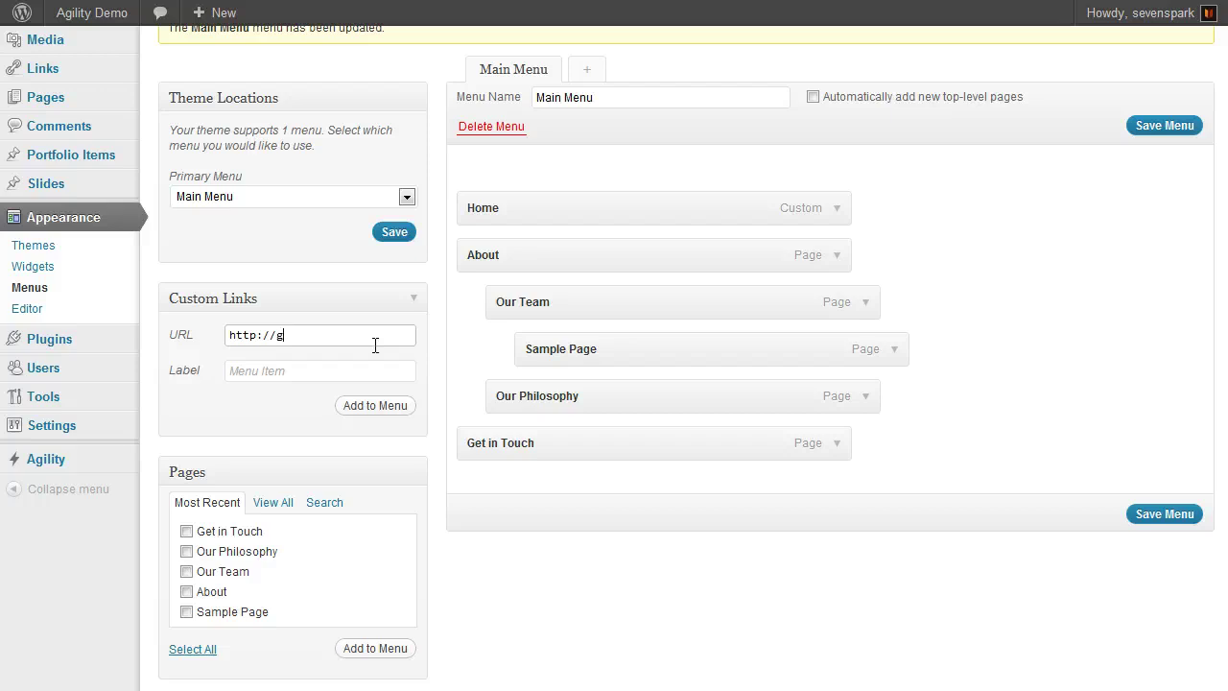
{"action": "type", "text": "google.com"}
{"action": "key", "text": "Tab"}
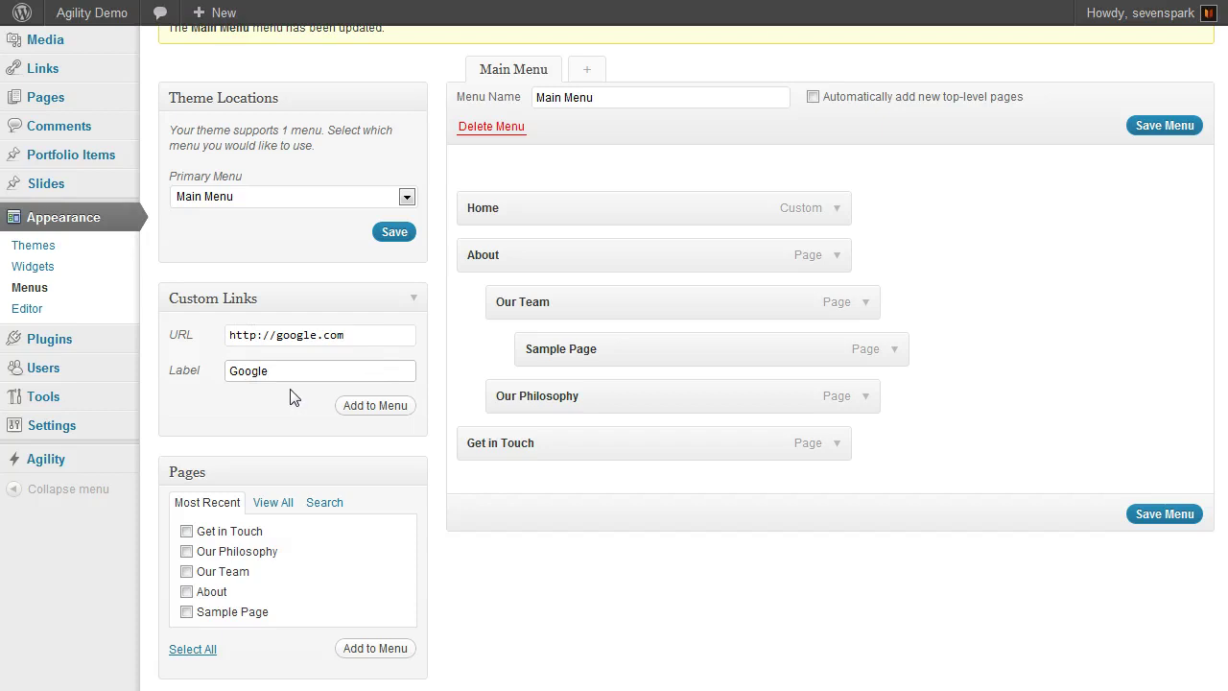
{"action": "left_click", "coordinate": [378, 405]}
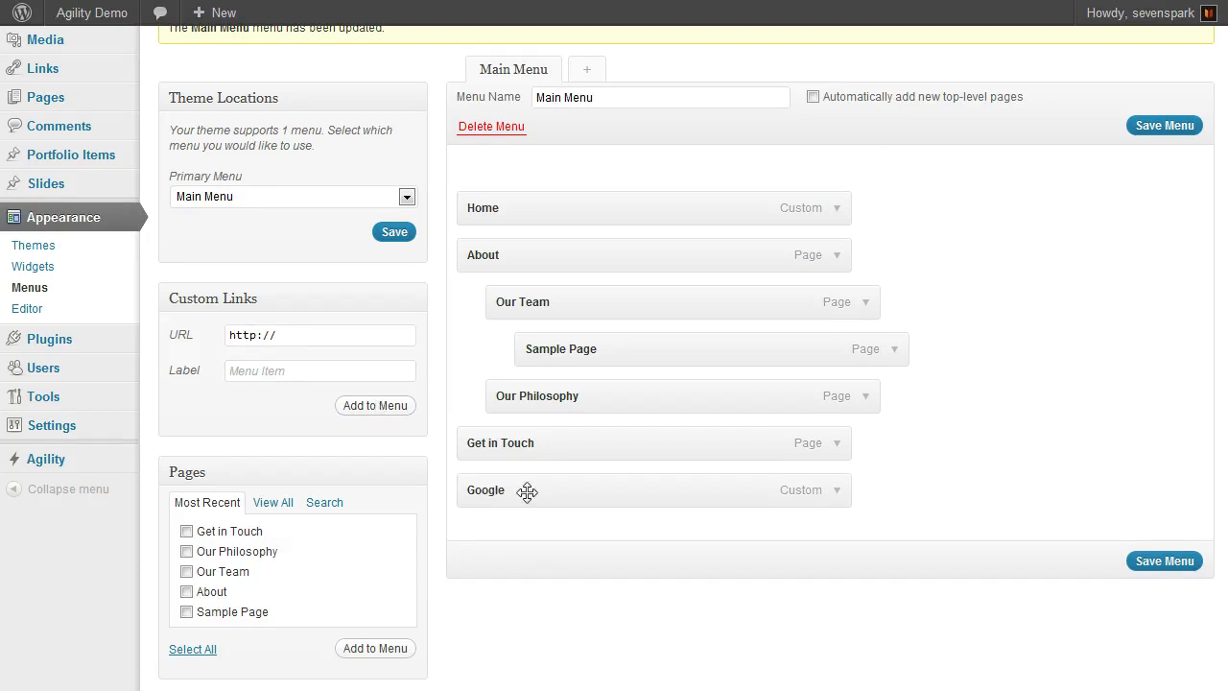
{"action": "left_click", "coordinate": [1152, 562]}
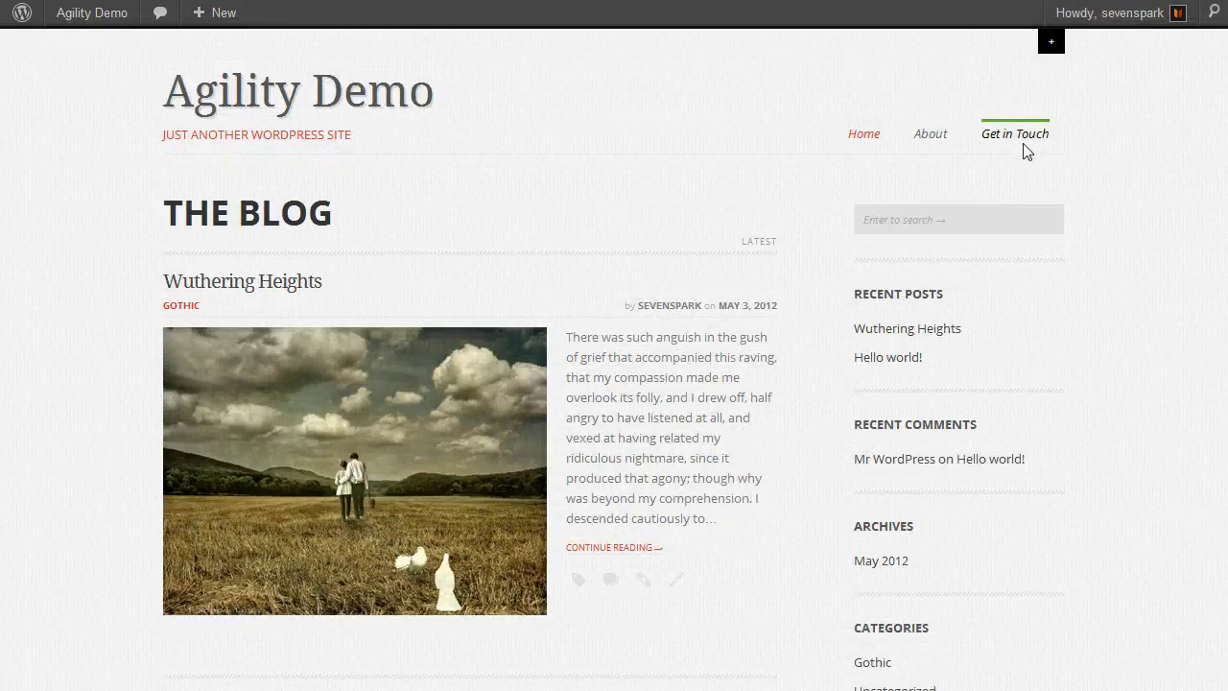
Reload the live site to check the Google link, and return to the Menus screen to review the available item types
{"action": "key", "text": "F5"}
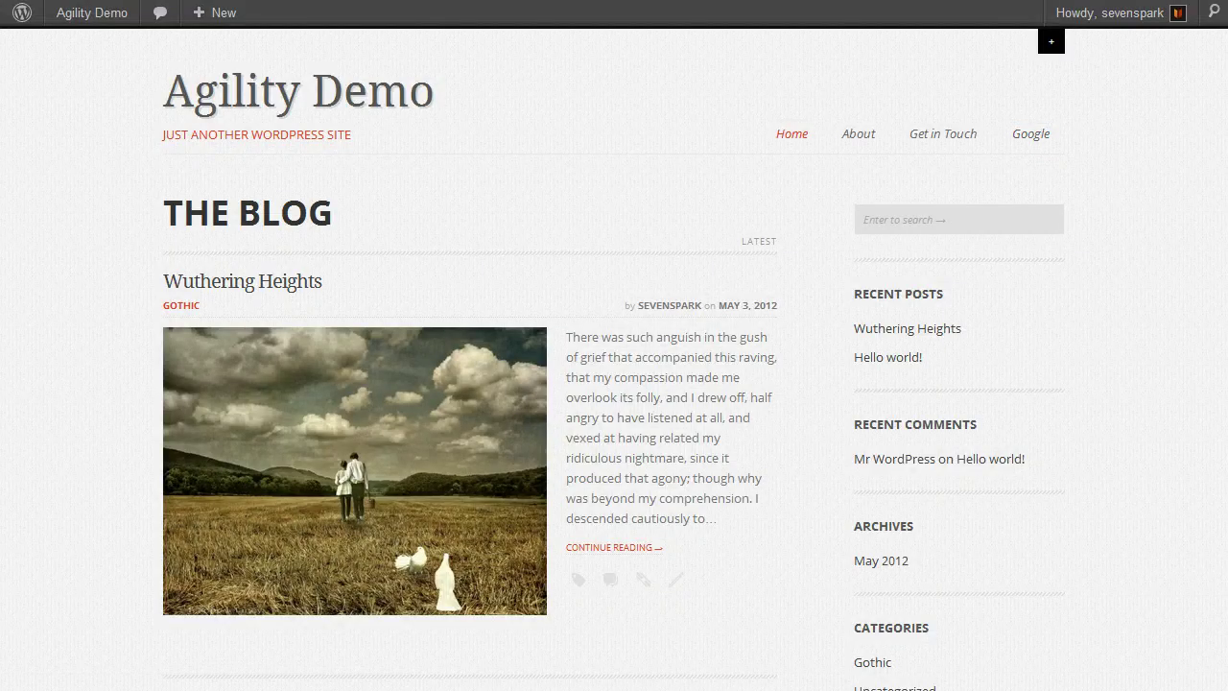
{"action": "key", "text": "ctrl+Tab"}
{"action": "scroll", "coordinate": [470, 343], "scroll_direction": "down", "scroll_amount": 3}
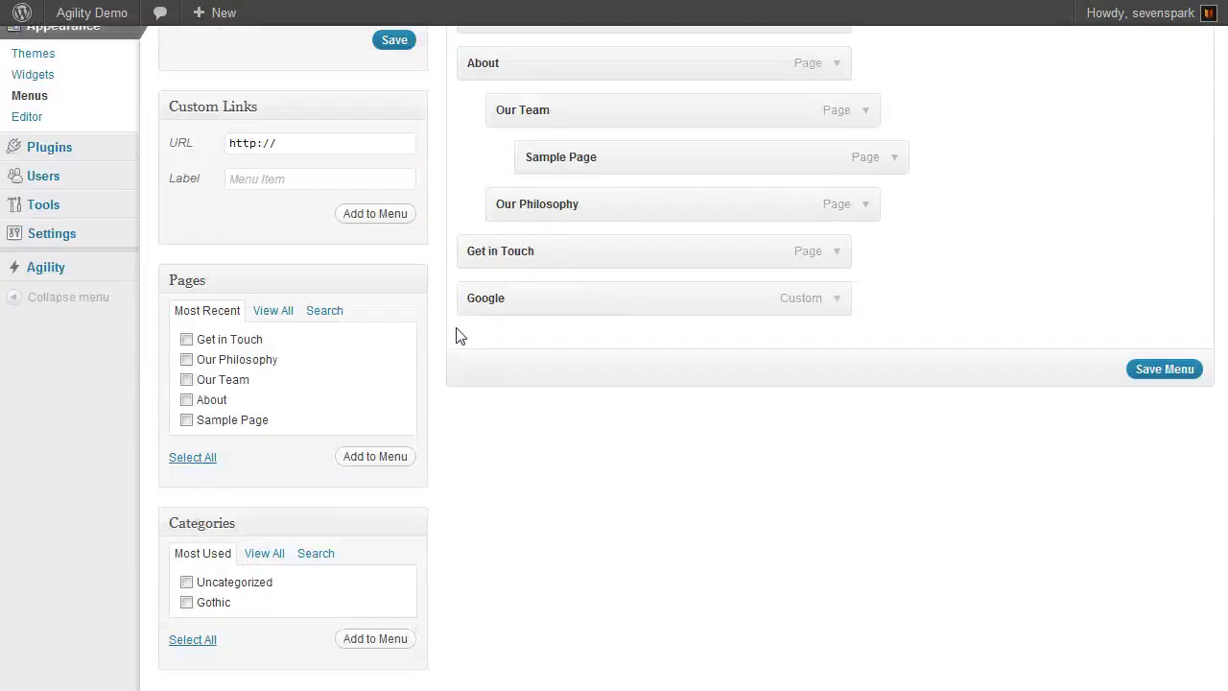
{"action": "scroll", "coordinate": [375, 368], "scroll_direction": "up", "scroll_amount": 3}
{"action": "scroll", "coordinate": [305, 272], "scroll_direction": "down", "scroll_amount": 3}
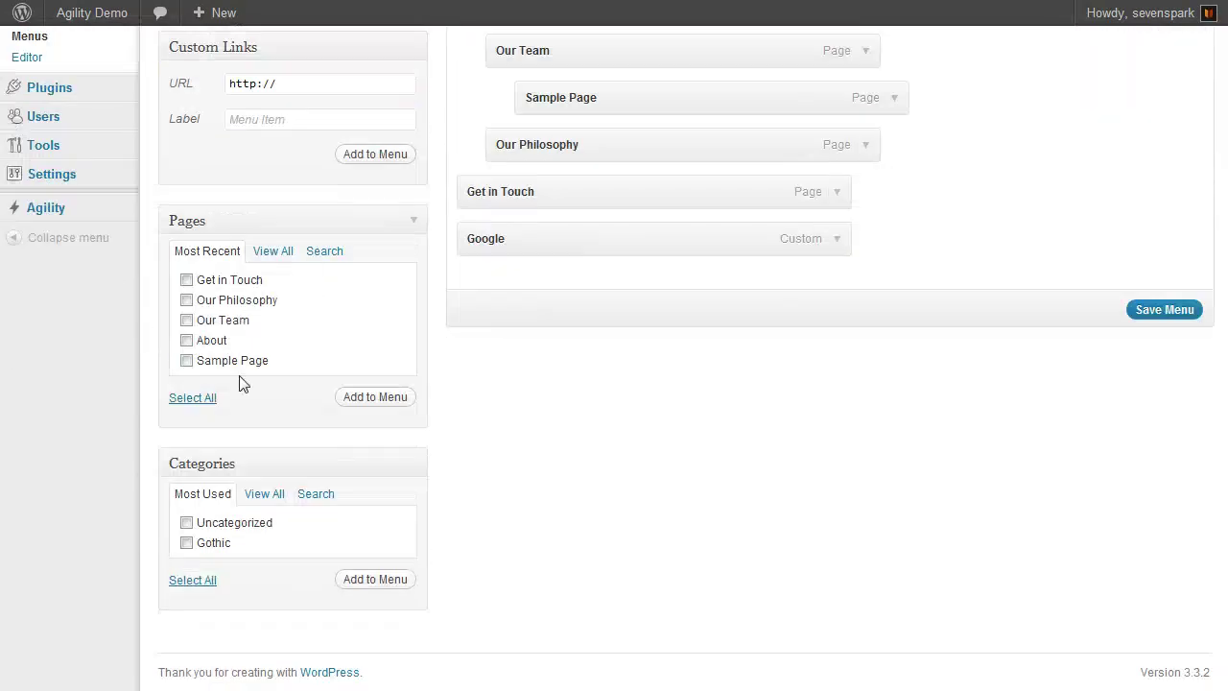
{"action": "scroll", "coordinate": [628, 503], "scroll_direction": "up", "scroll_amount": 3}
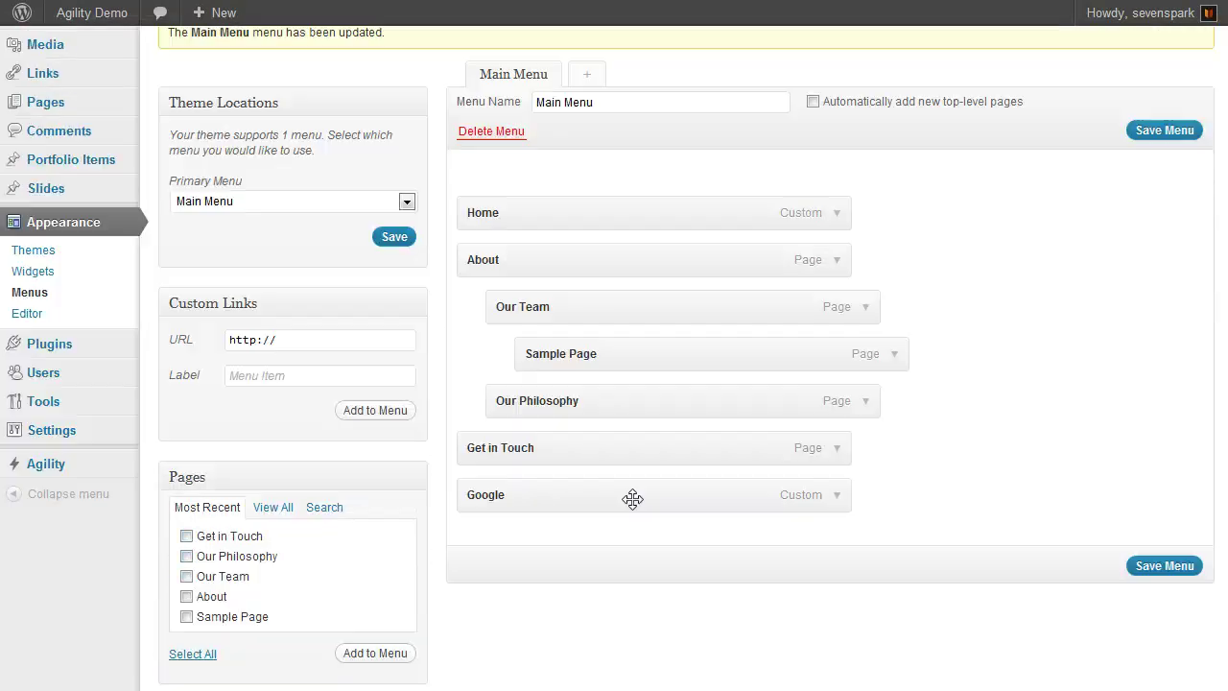
Show the Posts and Portfolio Items boxes on the Menus screen through Screen Options
{"action": "scroll", "coordinate": [632, 498], "scroll_direction": "up", "scroll_amount": 1}
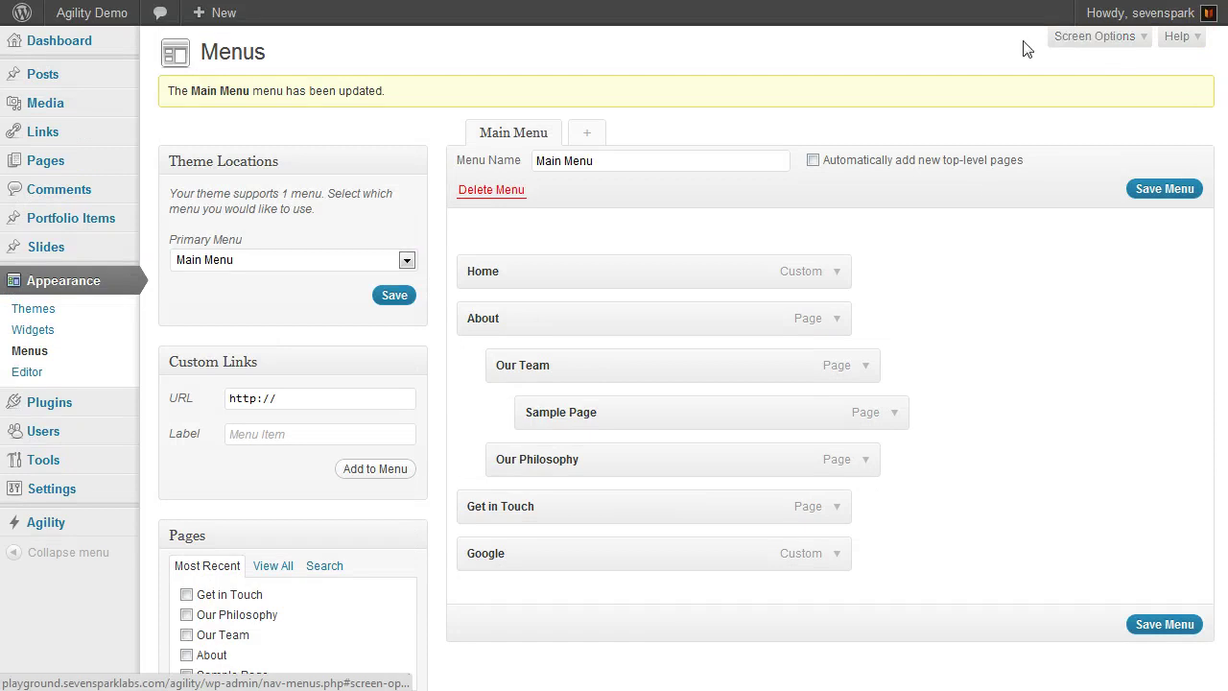
{"action": "left_click", "coordinate": [1096, 39]}
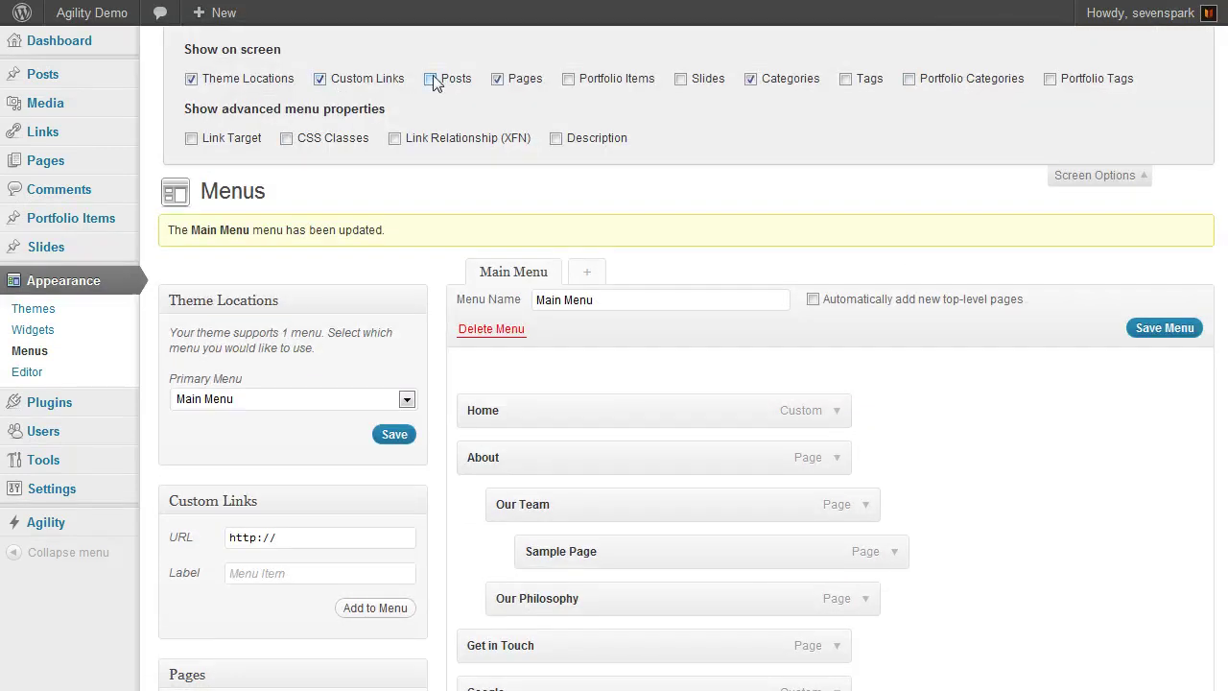
{"action": "left_click", "coordinate": [568, 80]}
{"action": "scroll", "coordinate": [638, 291], "scroll_direction": "down", "scroll_amount": 8}
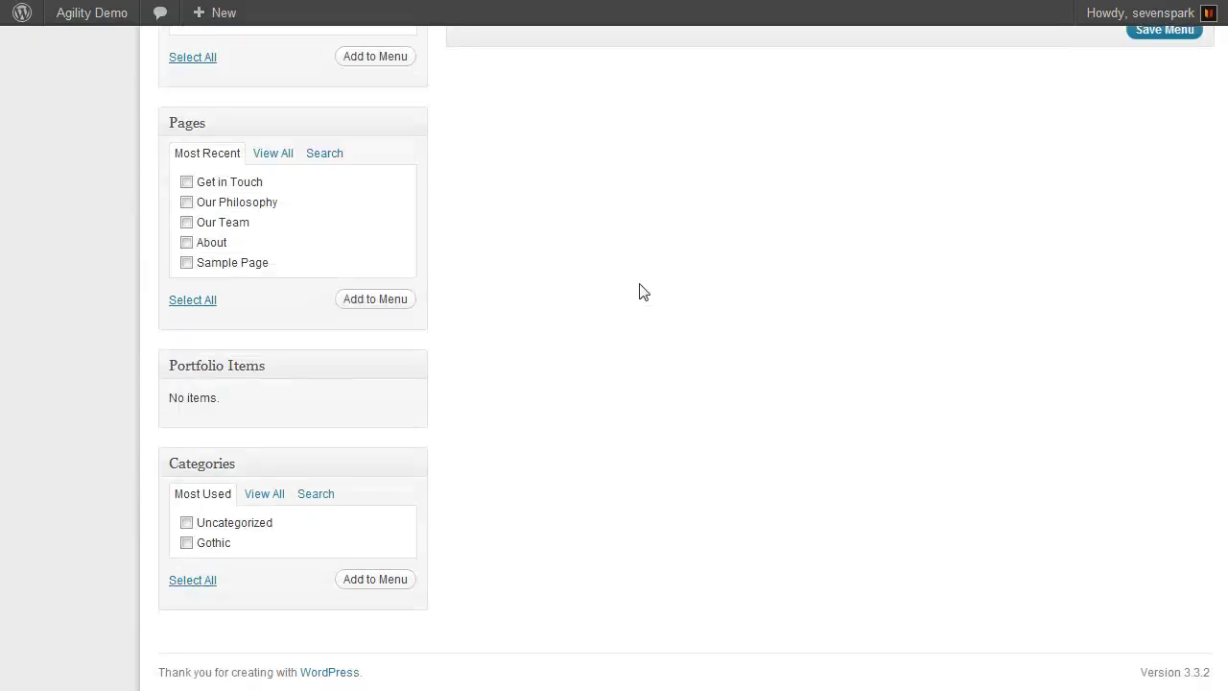
Add the Wuthering Heights post to the menu
{"action": "scroll", "coordinate": [230, 374], "scroll_direction": "up", "scroll_amount": 3}
{"action": "scroll", "coordinate": [219, 380], "scroll_direction": "up", "scroll_amount": 1}
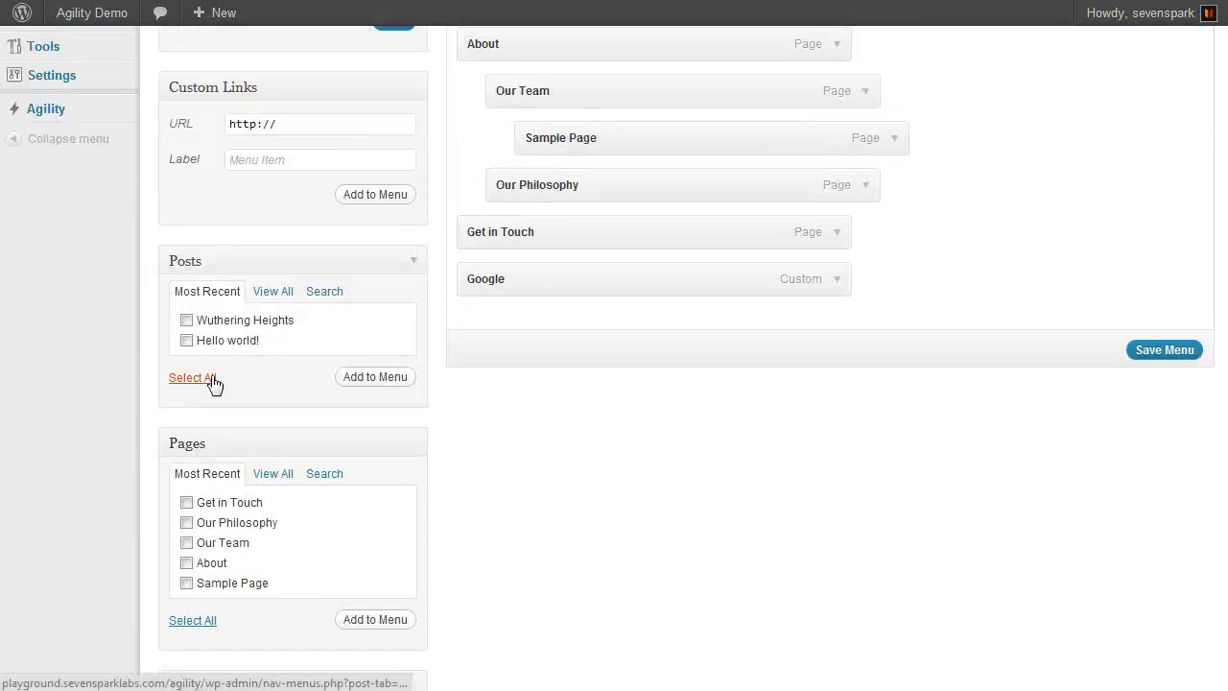
{"action": "left_click", "coordinate": [233, 324]}
{"action": "left_click", "coordinate": [375, 376]}
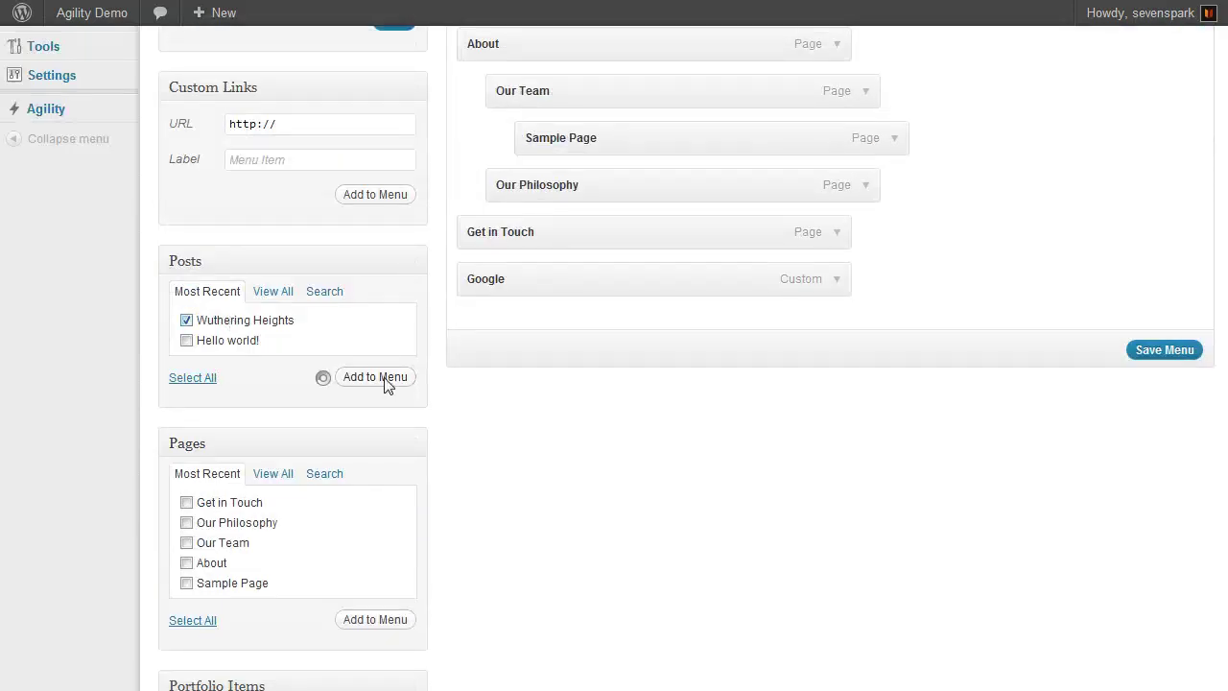
{"action": "scroll", "coordinate": [650, 433], "scroll_direction": "up", "scroll_amount": 3}
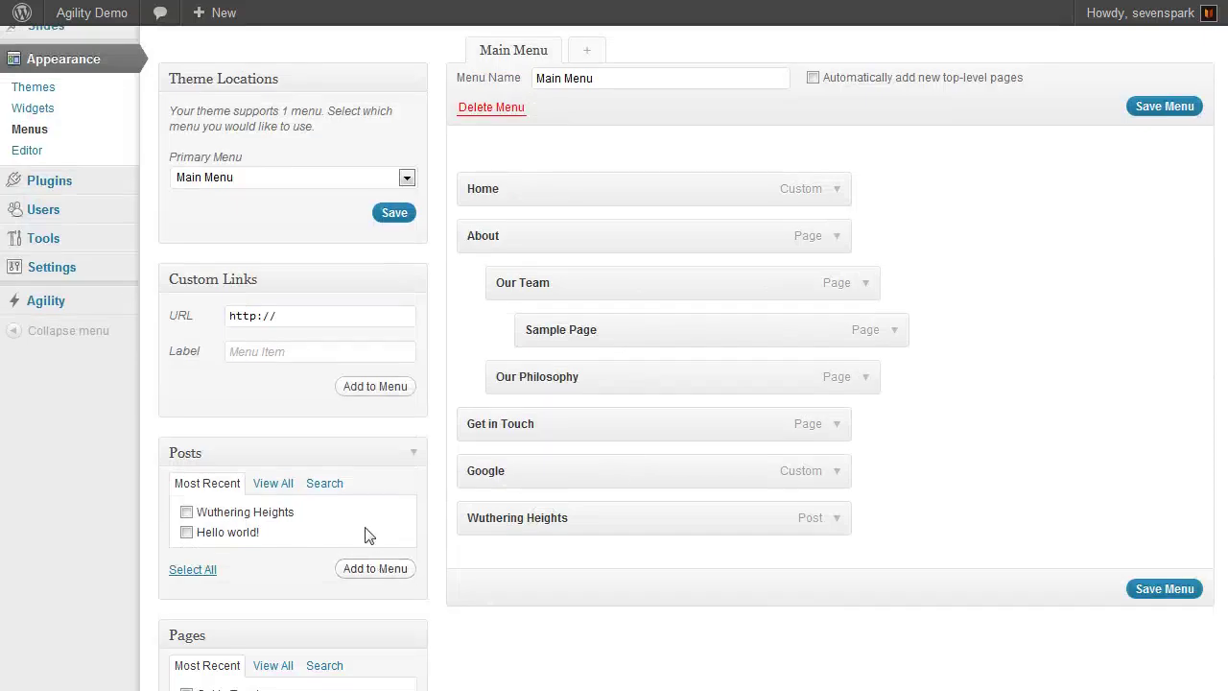
Add the Gothic category to the menu
{"action": "scroll", "coordinate": [368, 531], "scroll_direction": "down", "scroll_amount": 8}
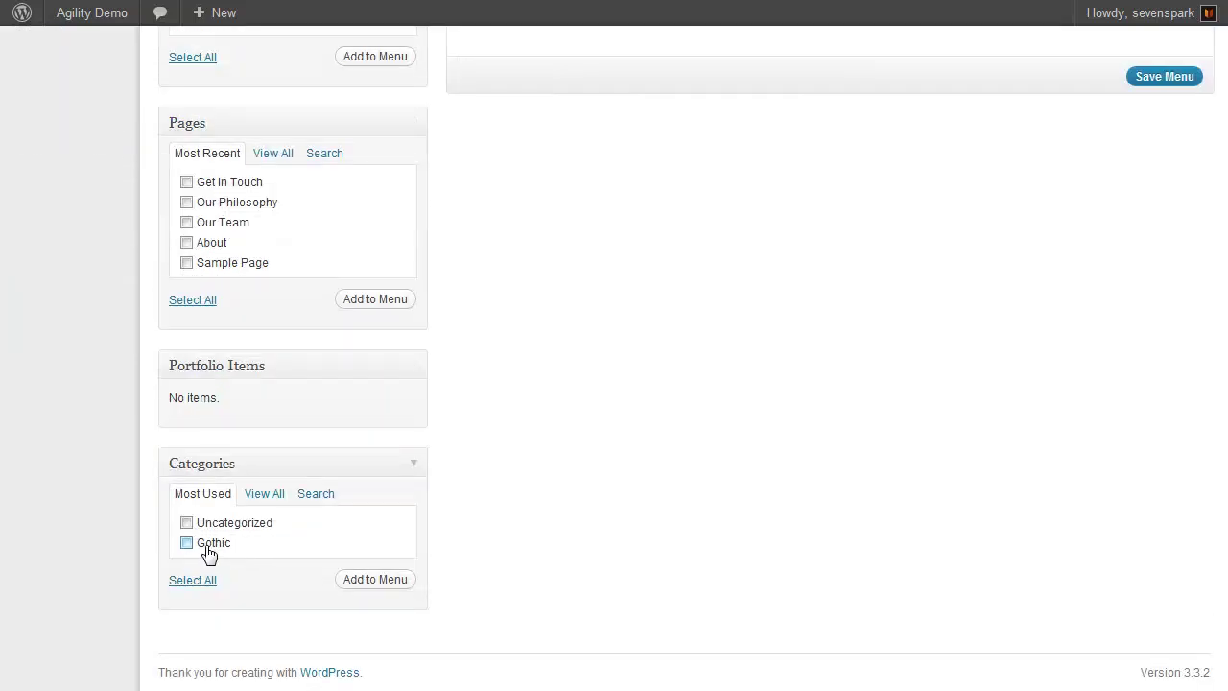
{"action": "left_click", "coordinate": [208, 554]}
{"action": "left_click", "coordinate": [381, 583]}
{"action": "scroll", "coordinate": [529, 572], "scroll_direction": "up", "scroll_amount": 6}
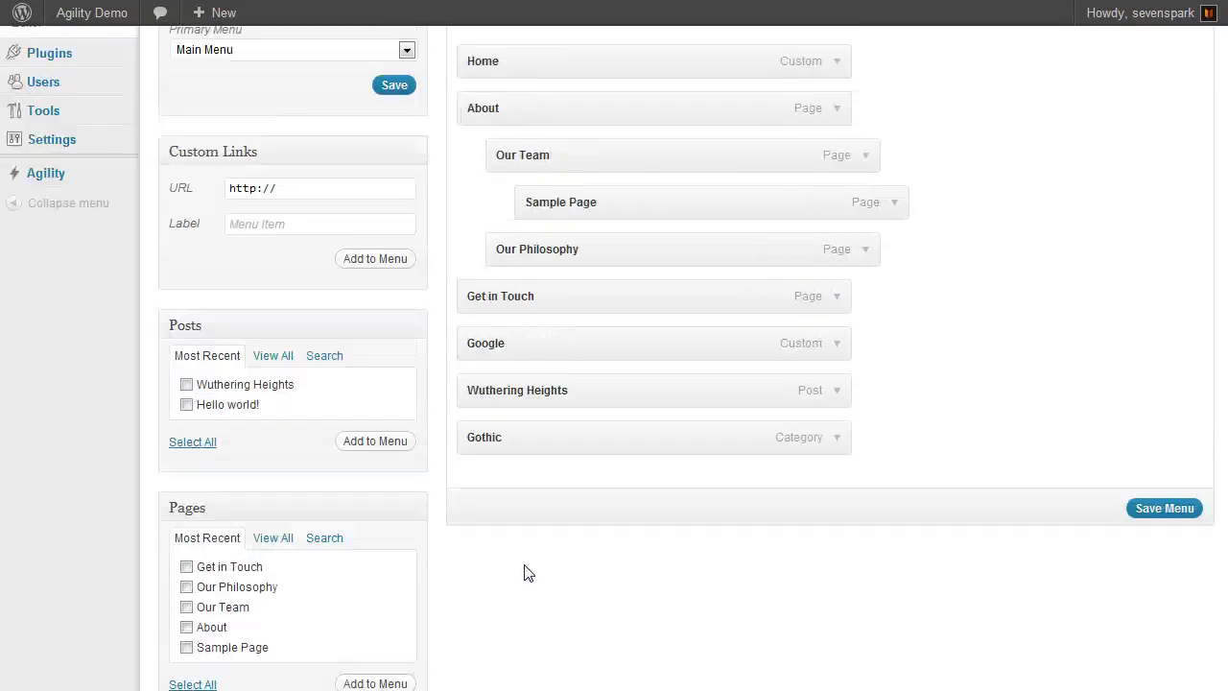
Move Gothic directly below Home, nest Wuthering Heights under it, and save the menu
{"action": "scroll", "coordinate": [524, 573], "scroll_direction": "up", "scroll_amount": 2}
{"action": "left_click_drag", "start_coordinate": [493, 559], "coordinate": [496, 219]}
{"action": "left_click_drag", "start_coordinate": [540, 564], "coordinate": [559, 263]}
{"action": "left_click", "coordinate": [1163, 106]}
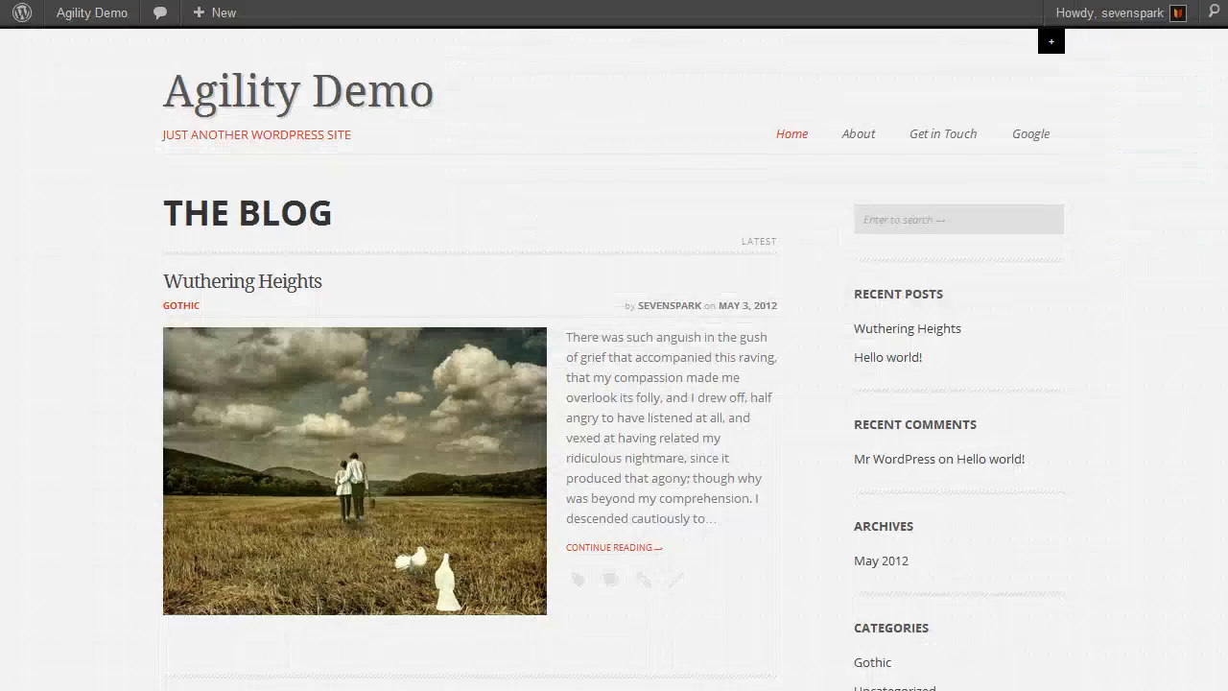
Reload the live site to check the Gothic item in the header navigation, and return to the Menus screen
{"action": "key", "text": "F5"}
{"action": "mouse_move", "coordinate": [782, 154]}
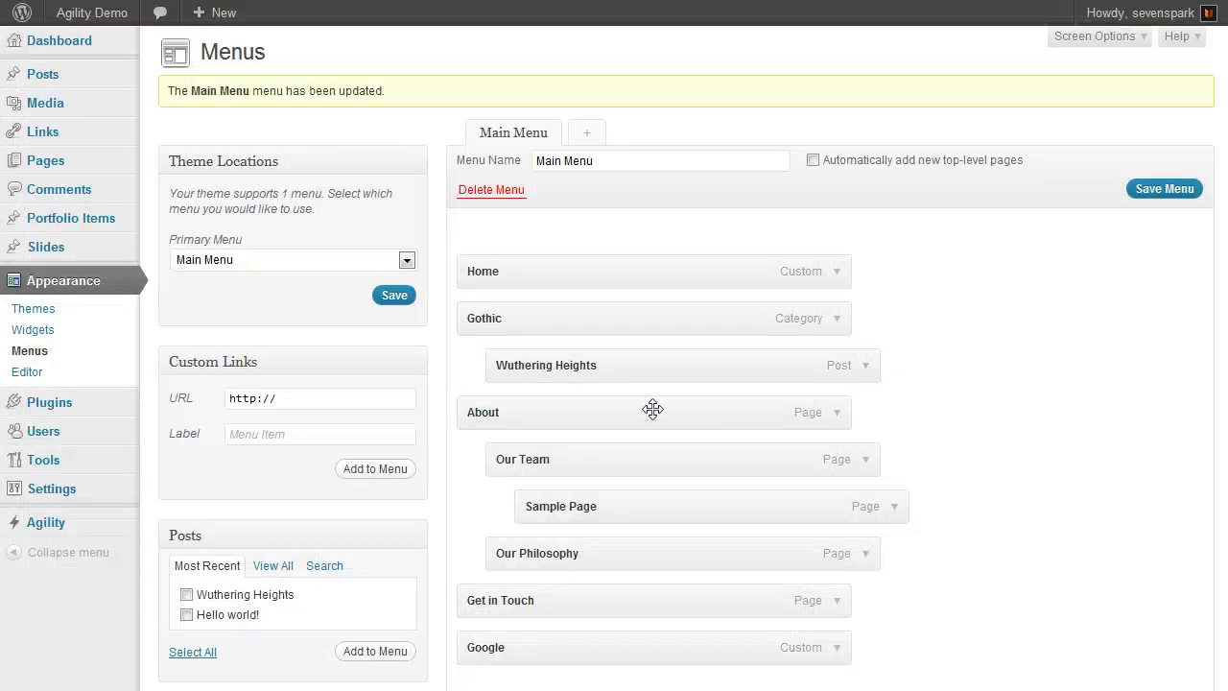
{"action": "scroll", "coordinate": [864, 393], "scroll_direction": "down", "scroll_amount": 2}
{"action": "scroll", "coordinate": [854, 388], "scroll_direction": "up", "scroll_amount": 2}
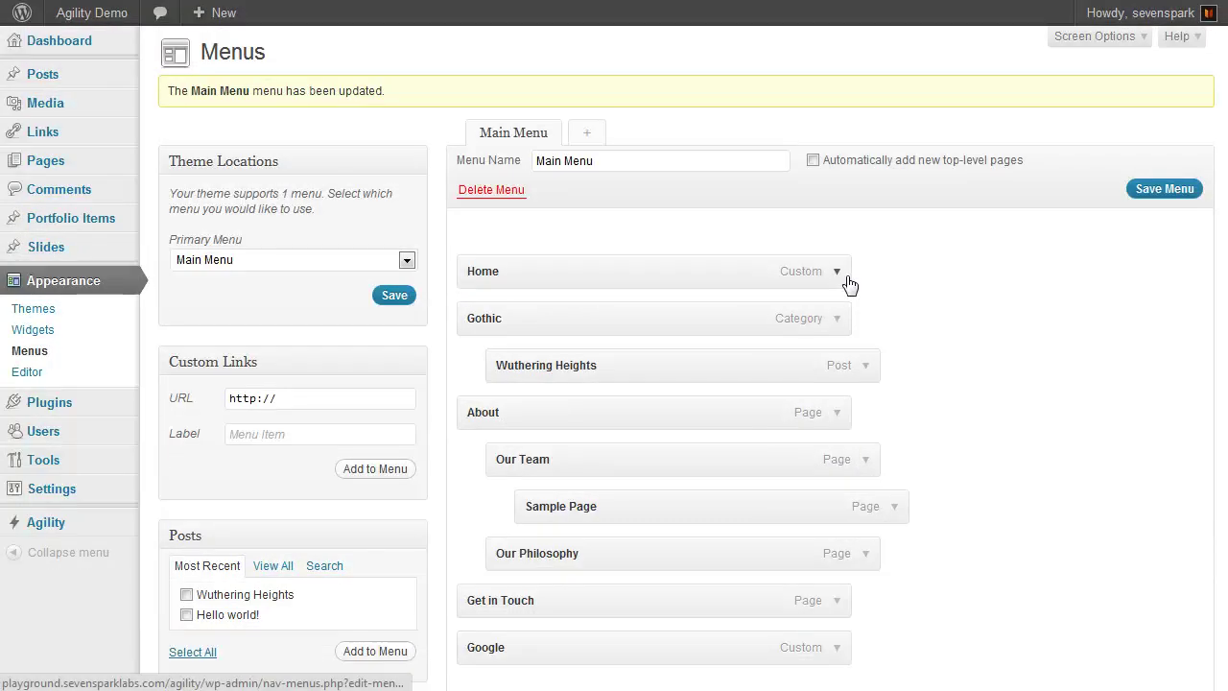
Set the Wuthering Heights item's navigation label to "Wuthering Heights by Emily Bronte" and save the menu
{"action": "scroll", "coordinate": [815, 461], "scroll_direction": "down", "scroll_amount": 1}
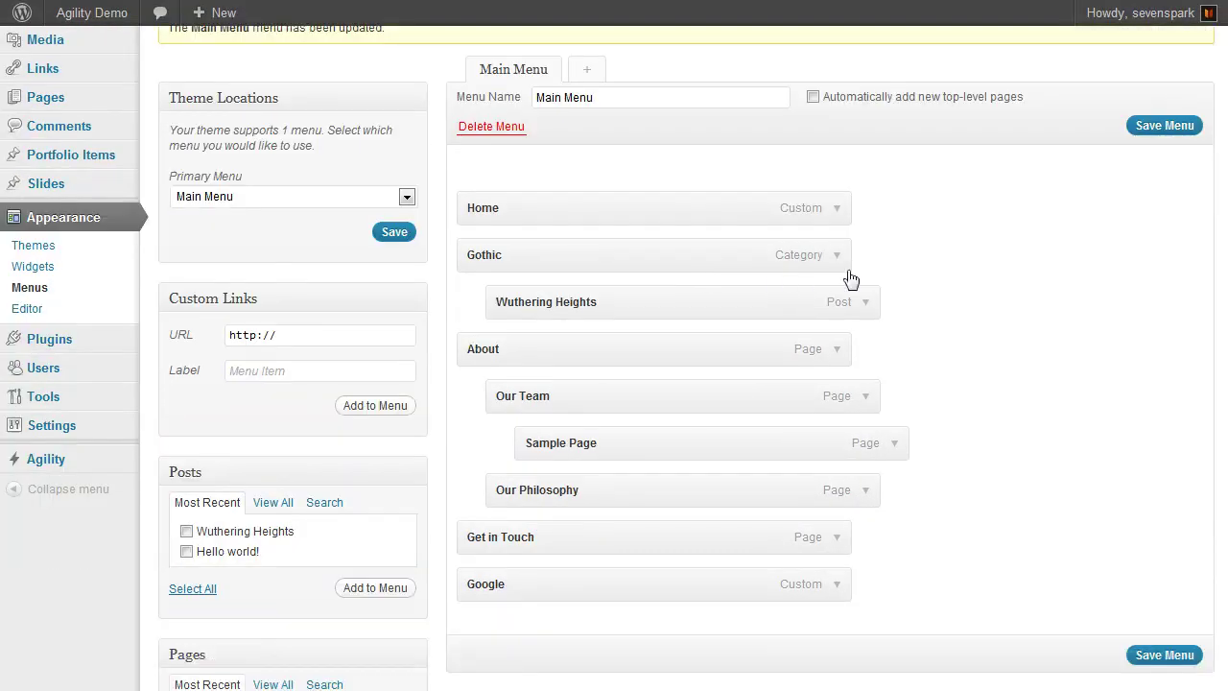
{"action": "left_click", "coordinate": [865, 302]}
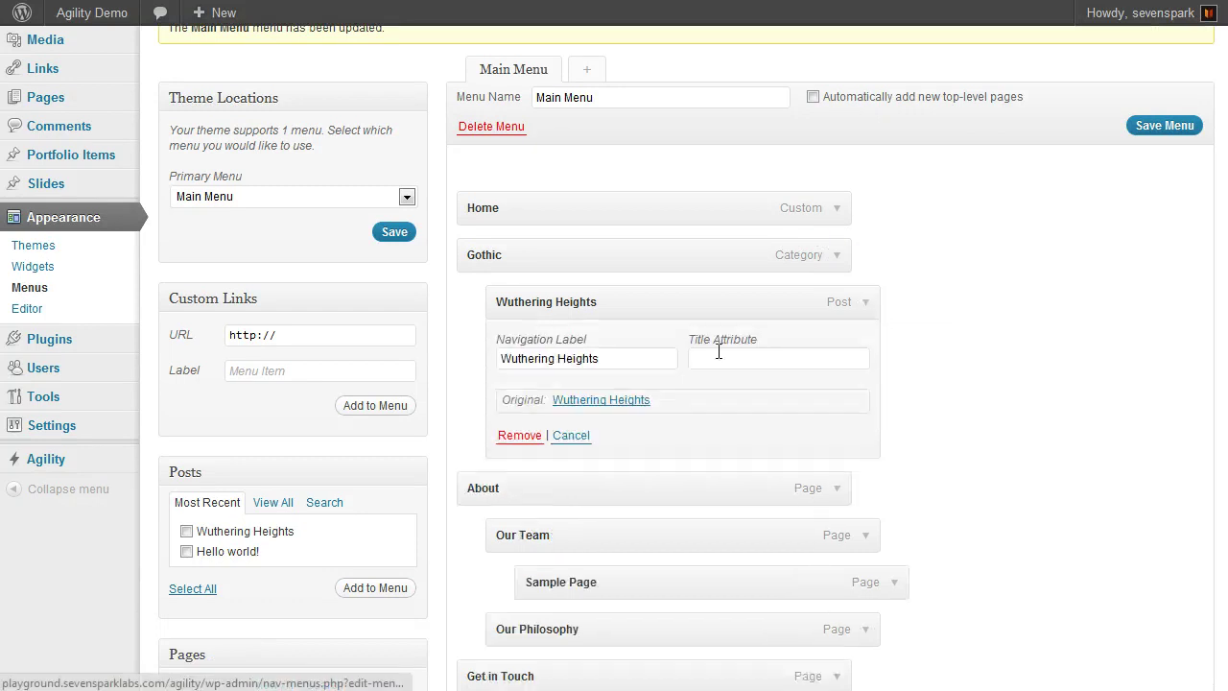
{"action": "left_click_drag", "start_coordinate": [641, 358], "coordinate": [433, 357]}
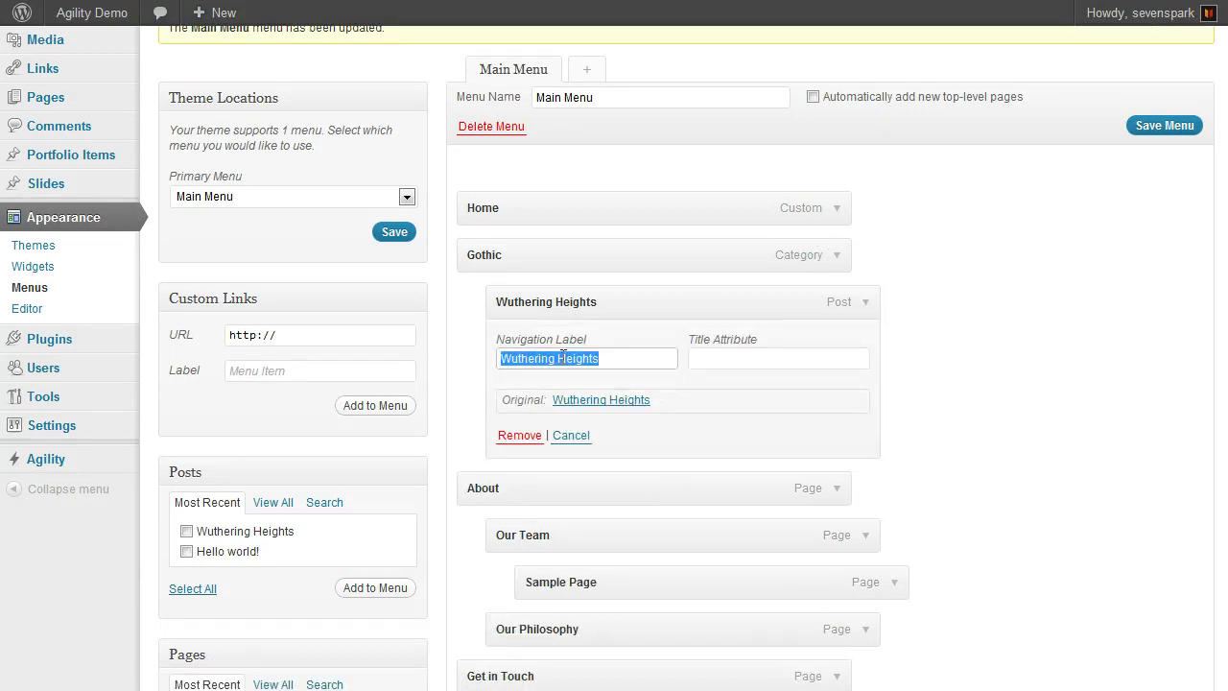
{"action": "left_click", "coordinate": [633, 356]}
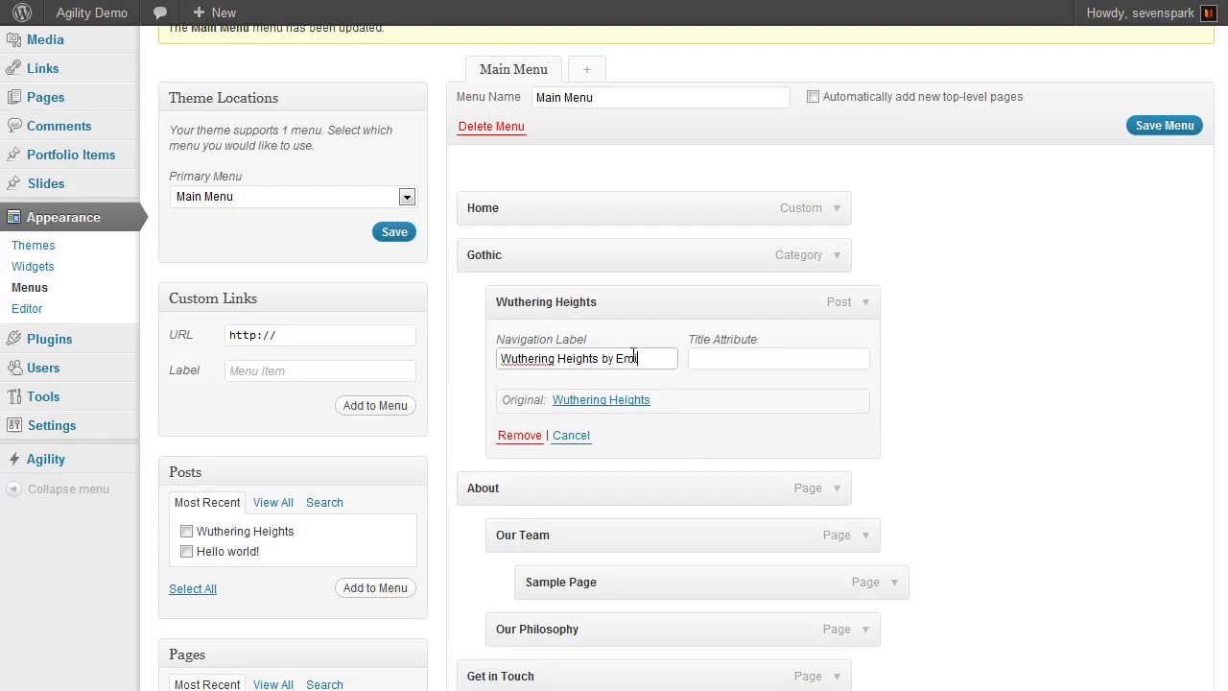
{"action": "type", "text": "by Emily Bronte"}
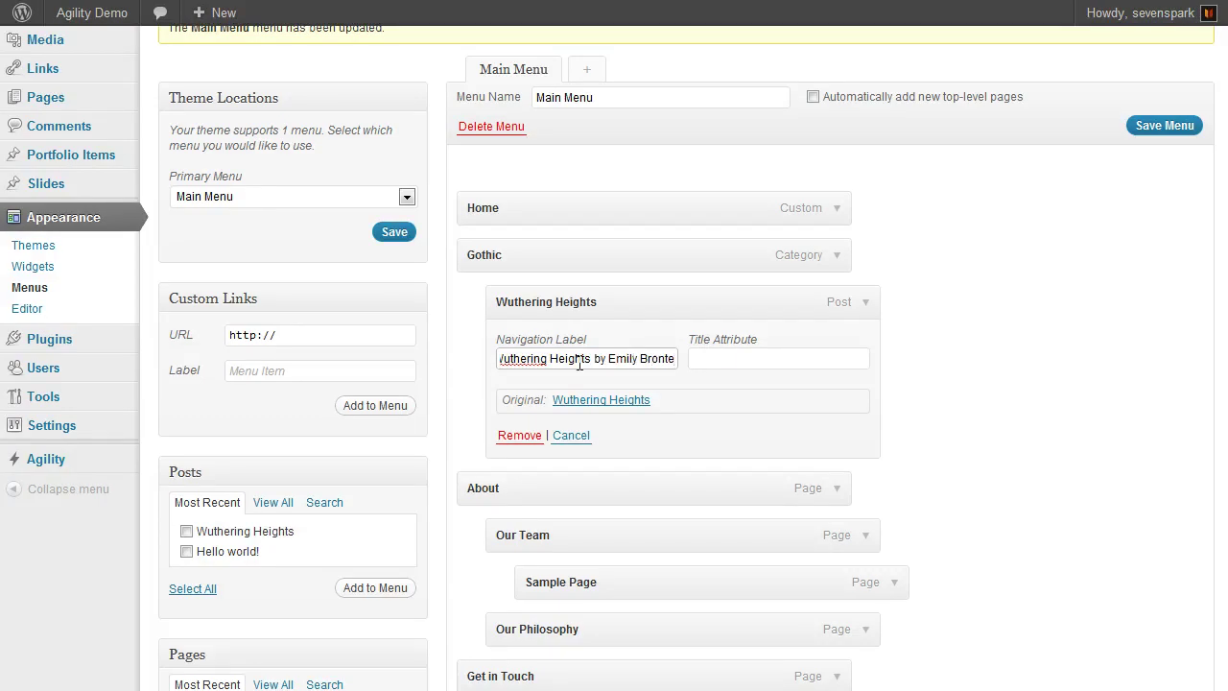
{"action": "scroll", "coordinate": [873, 376], "scroll_direction": "down", "scroll_amount": 4}
{"action": "scroll", "coordinate": [891, 371], "scroll_direction": "up", "scroll_amount": 2}
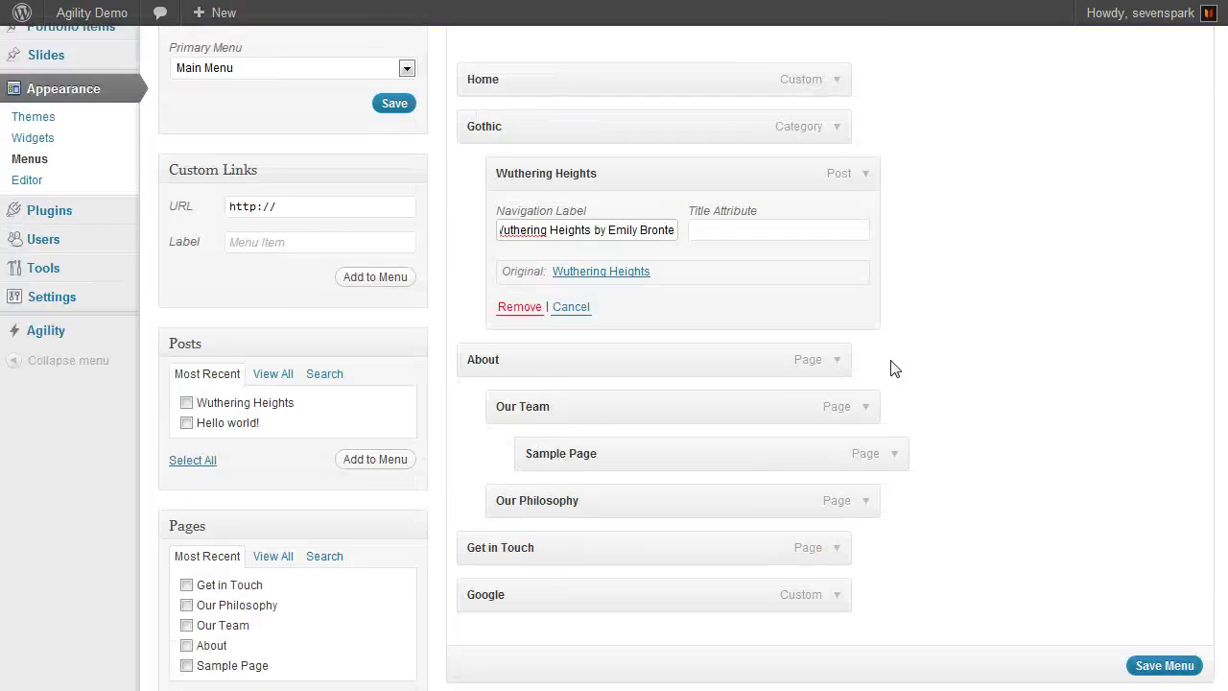
{"action": "scroll", "coordinate": [1103, 338], "scroll_direction": "up", "scroll_amount": 1}
{"action": "left_click", "coordinate": [1182, 60]}
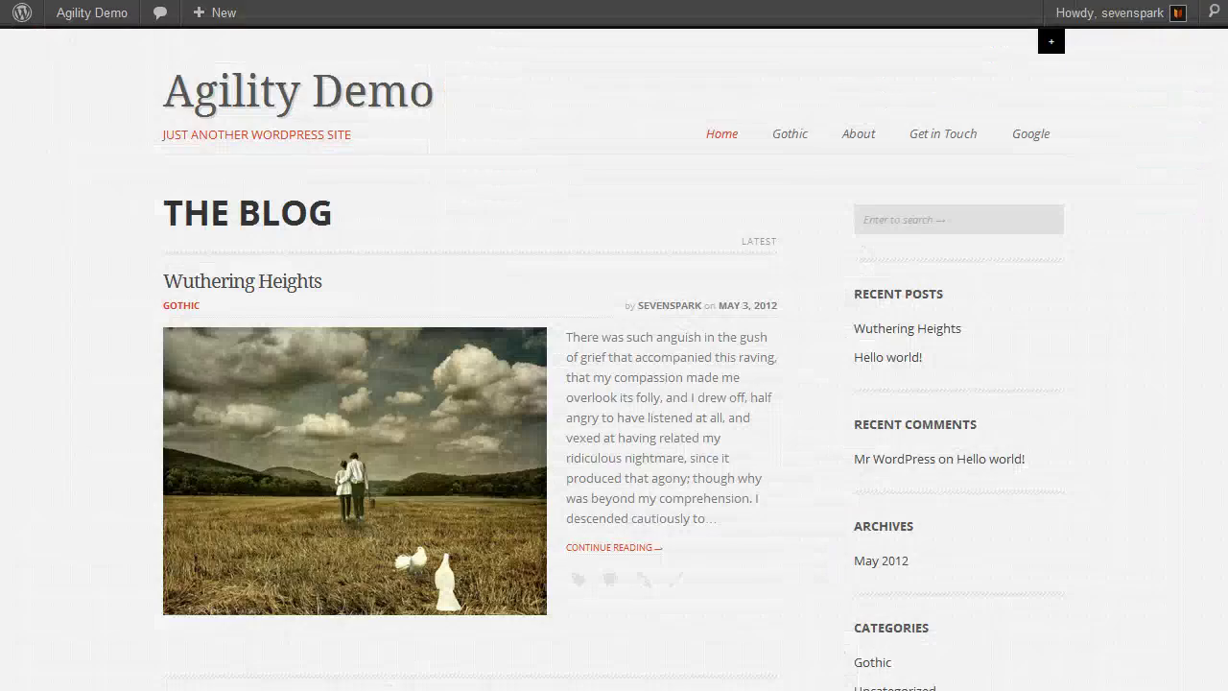
Reload the live site, check the renamed item under Gothic, and open its post from the submenu
{"action": "key", "text": "F5"}
{"action": "mouse_move", "coordinate": [796, 139]}
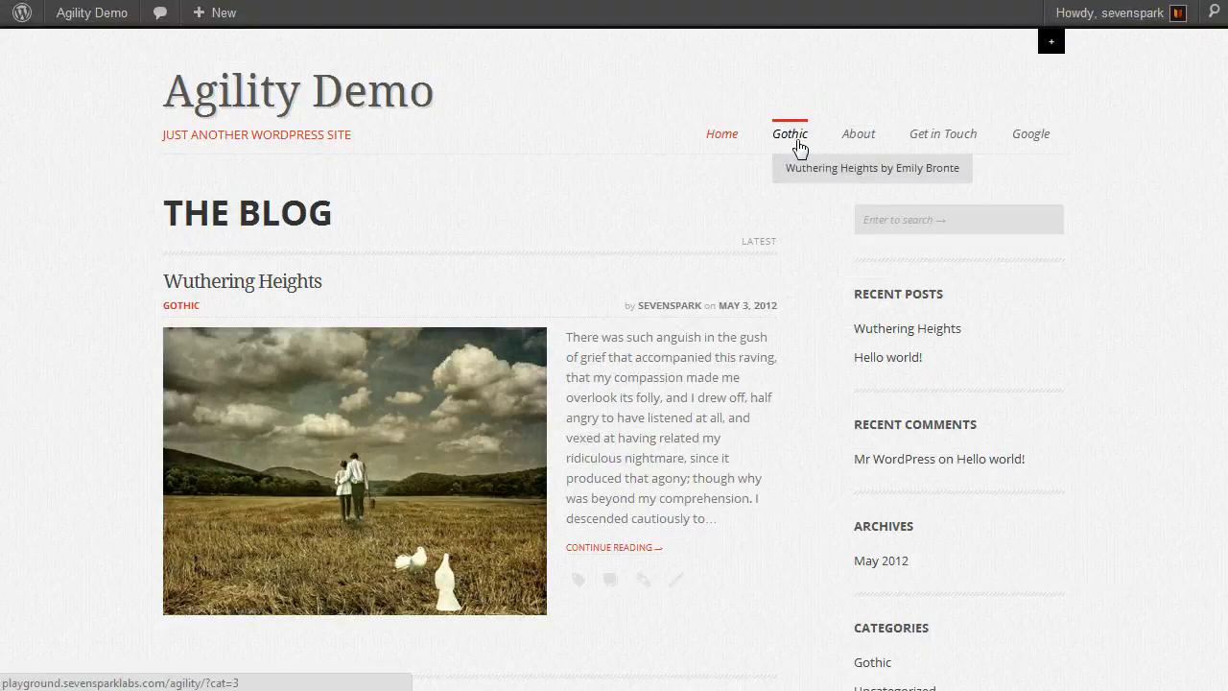
{"action": "left_click", "coordinate": [803, 173]}
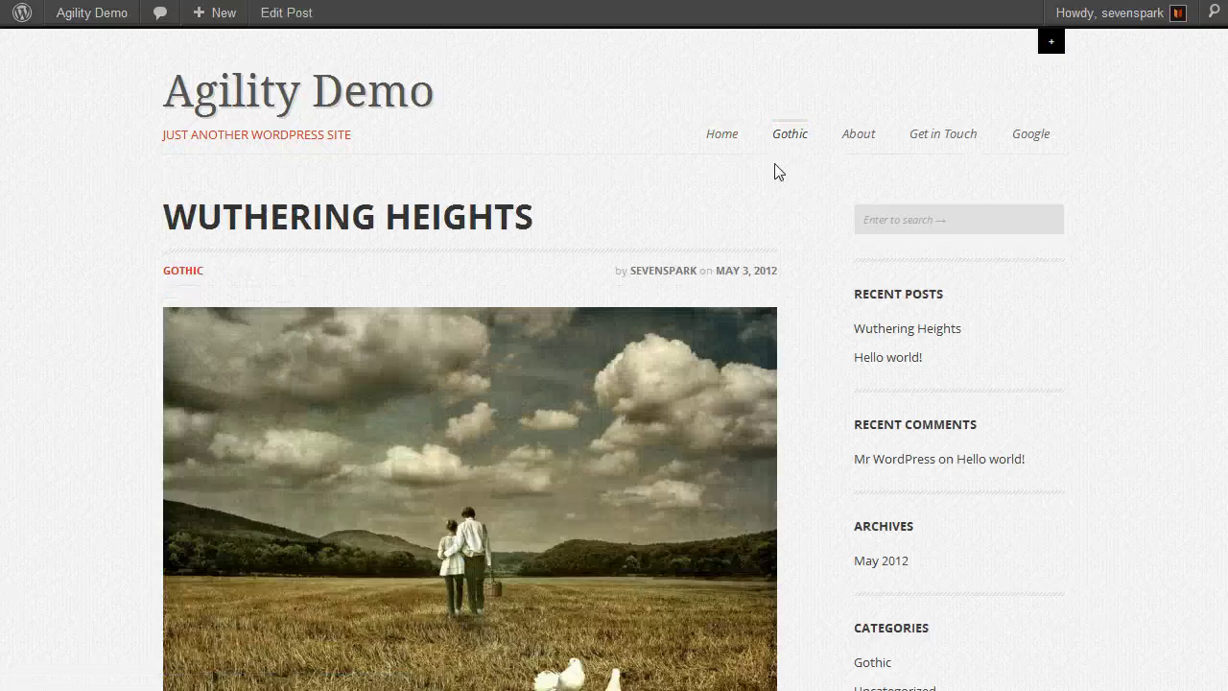
{"action": "mouse_move", "coordinate": [788, 146]}
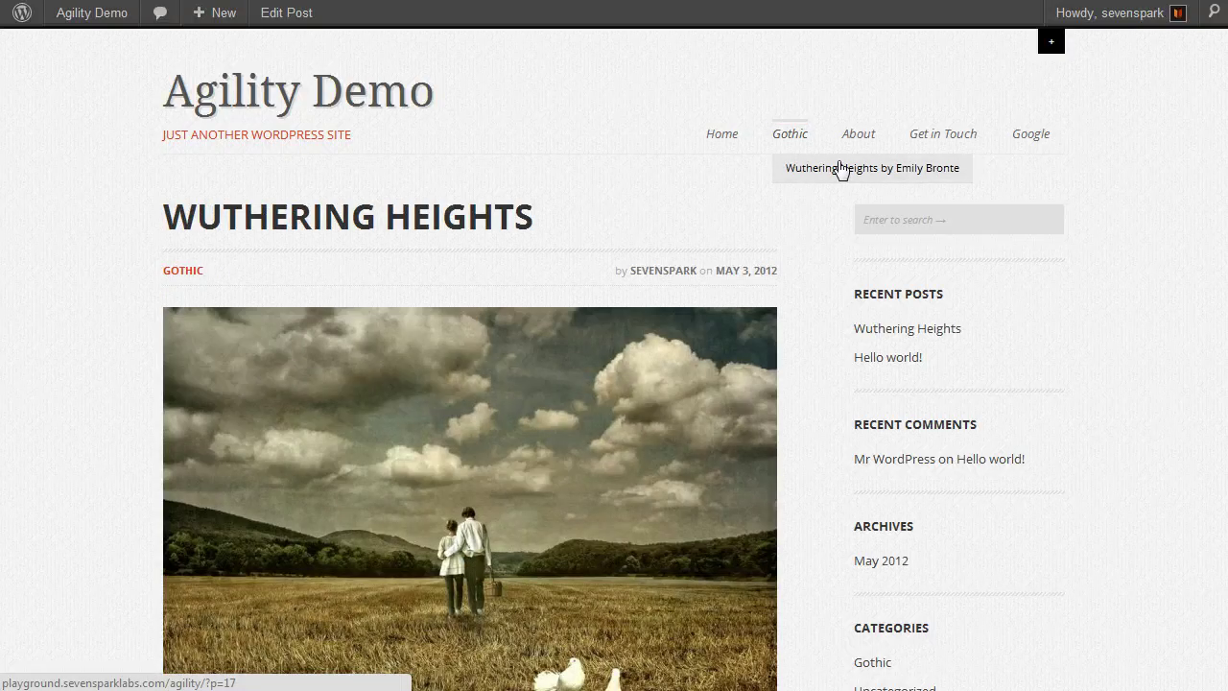